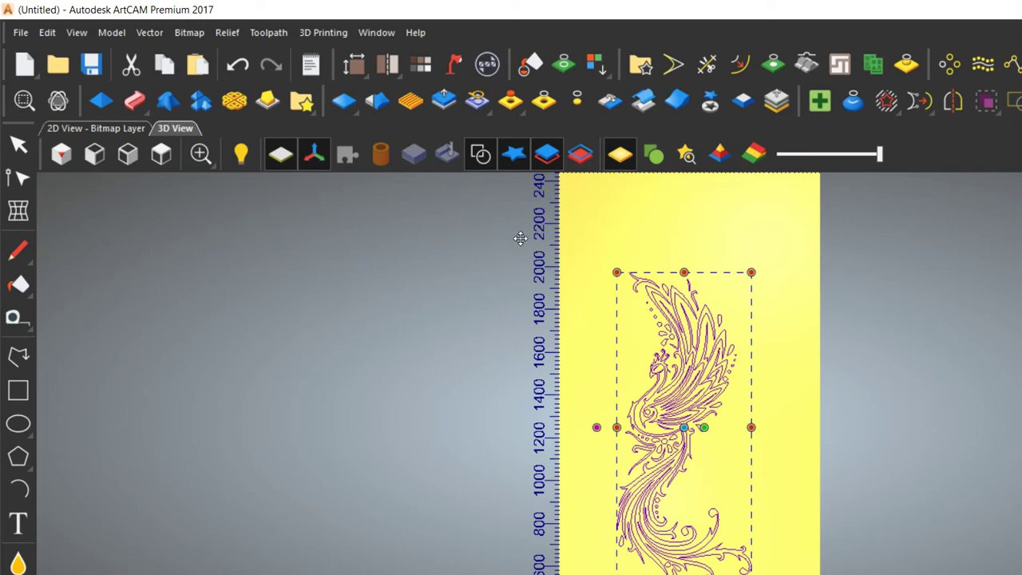
Start a V-Bit Carving toolpath for the selected bird vectors with the maximum tool depth limit turned off
scroll(562, 243, down, 4)
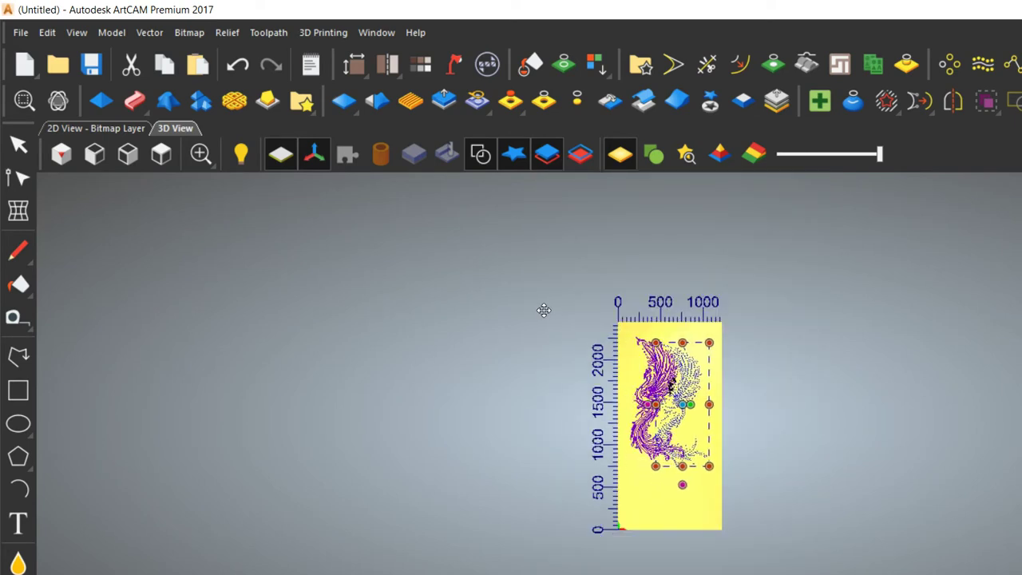
scroll(550, 317, up, 3)
scroll(625, 422, up, 1)
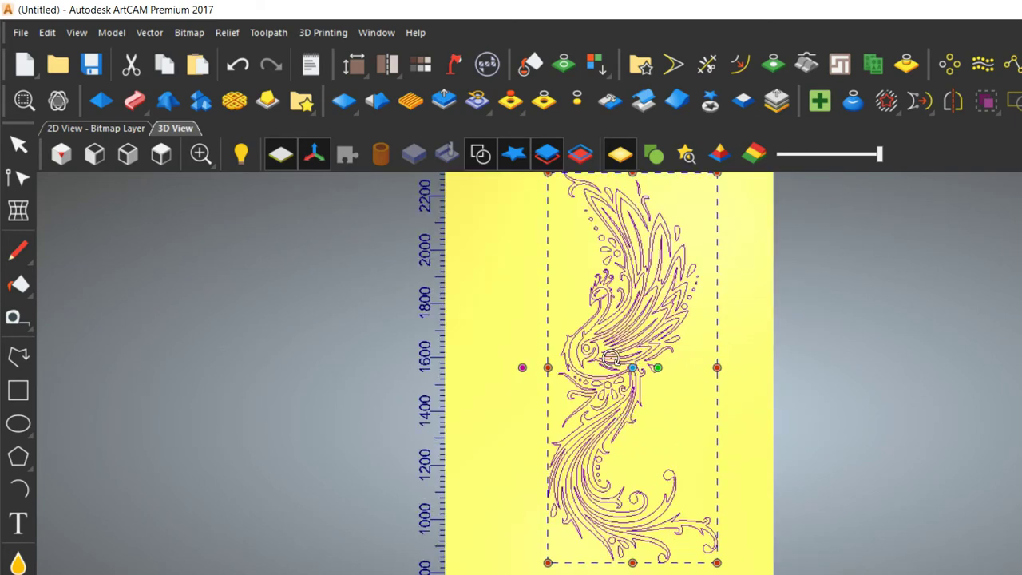
scroll(611, 357, down, 1)
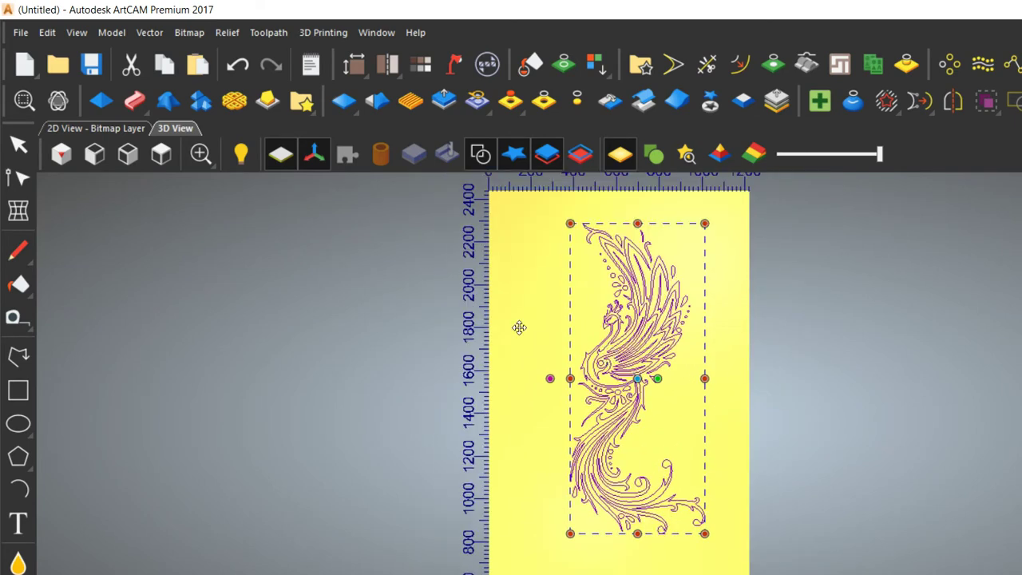
click(268, 32)
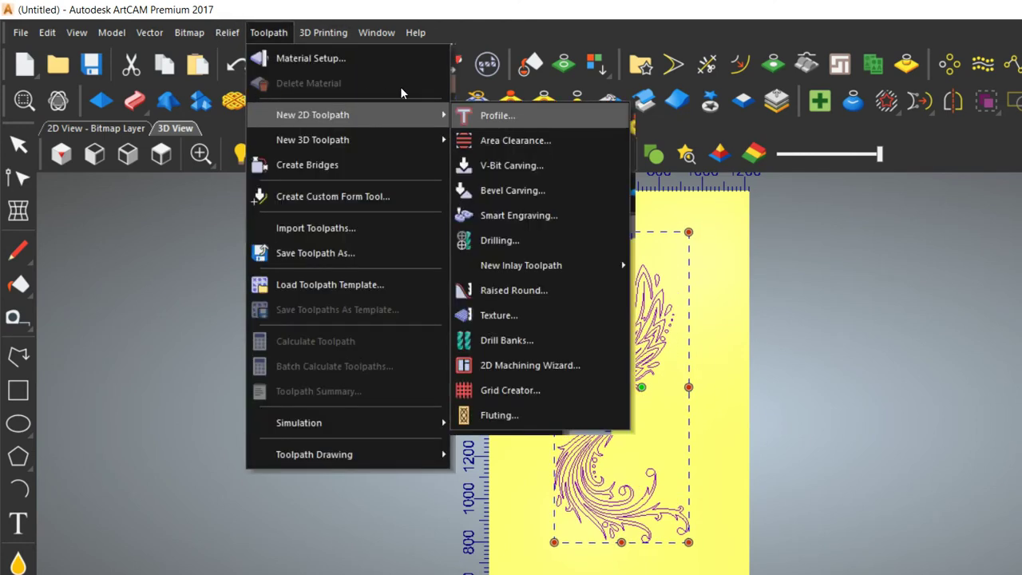
click(512, 165)
drag(423, 208, 229, 41)
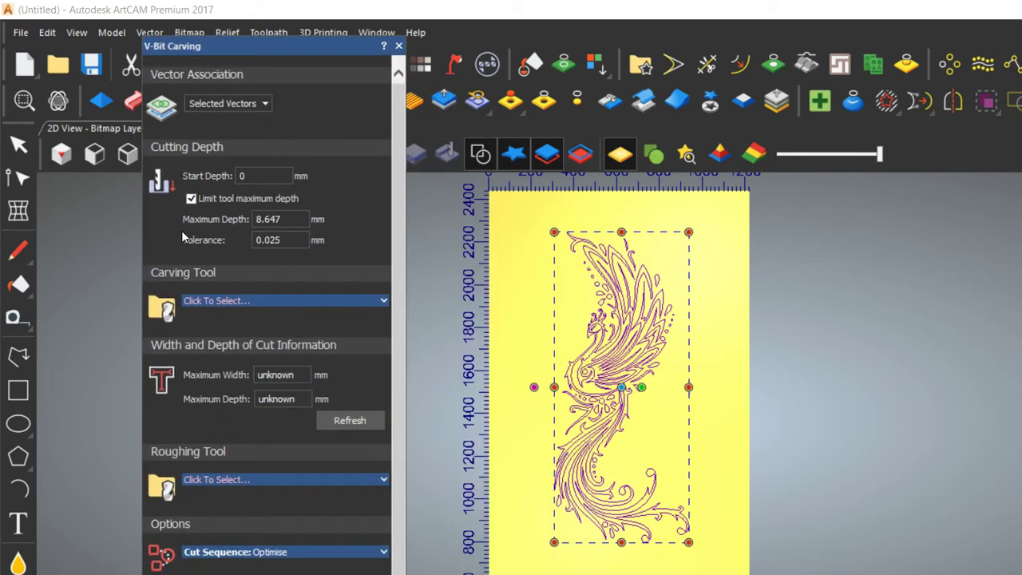
click(192, 199)
Assign the V-Bit 32 mm 90 degree from the metric Wood or Plastic V-Carving group as the carving tool
click(216, 301)
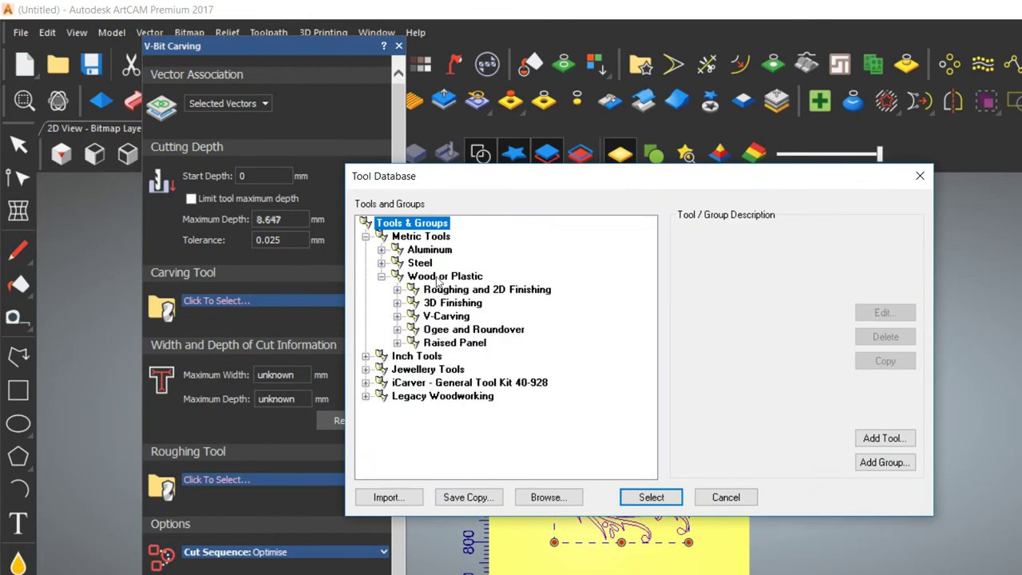
click(397, 316)
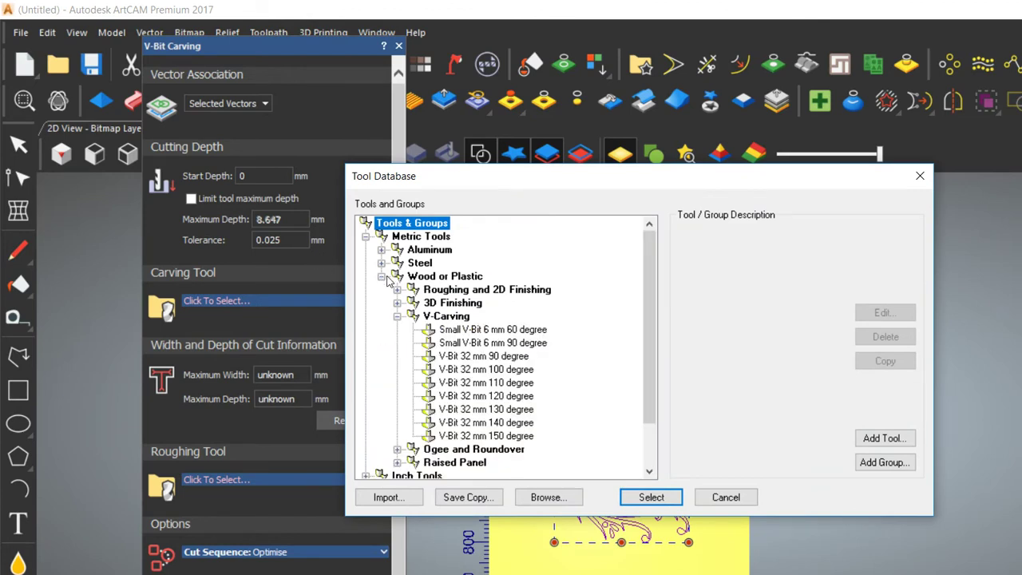
click(483, 356)
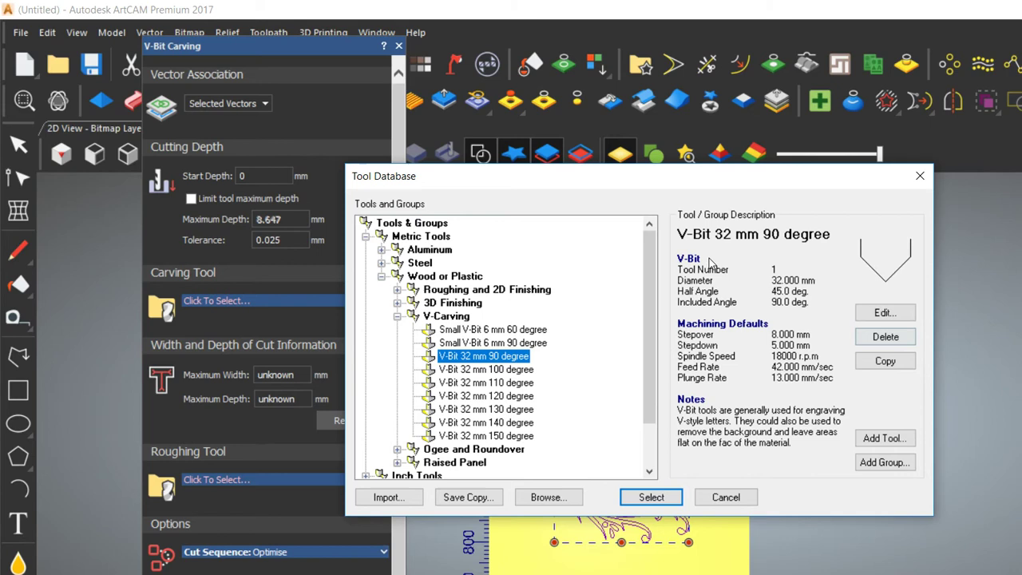
key(Return)
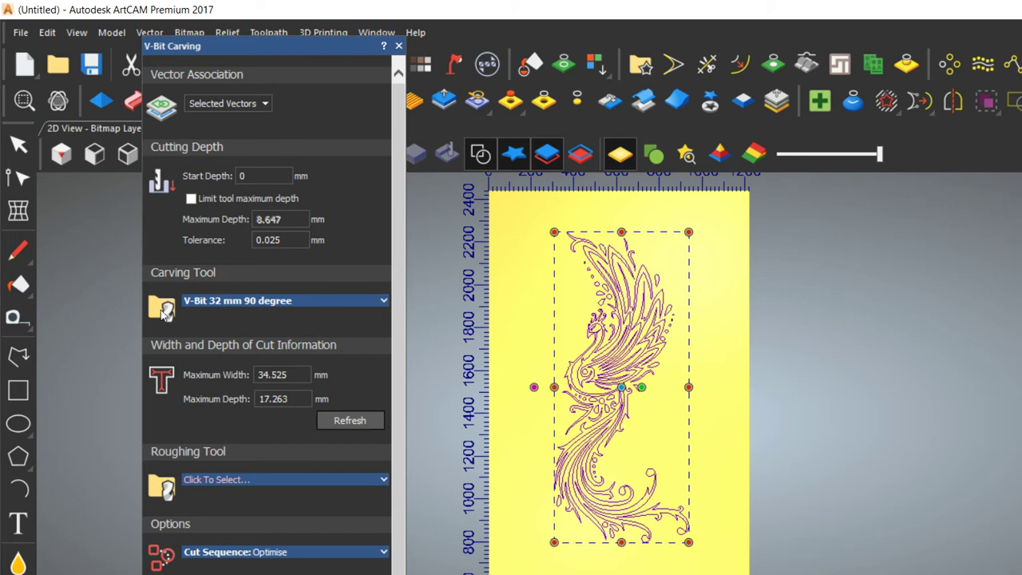
Compare the 90 degree bit's maximum cut depth with the perfect V-carving depth rules in the Notepad notes
drag(290, 399, 130, 316)
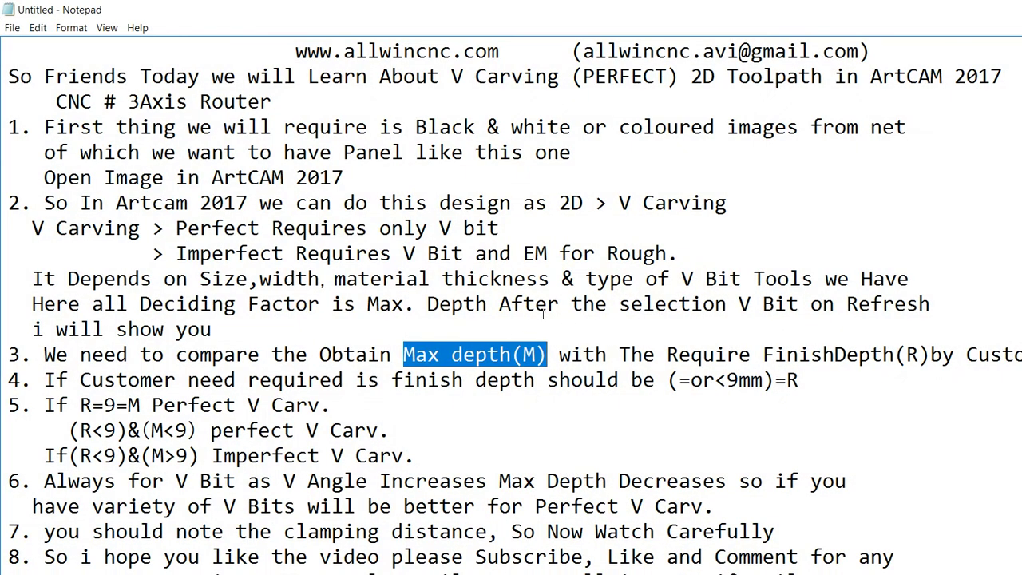
click(543, 315)
drag(440, 280, 308, 282)
key(Down)
key(Down)
key(Down)
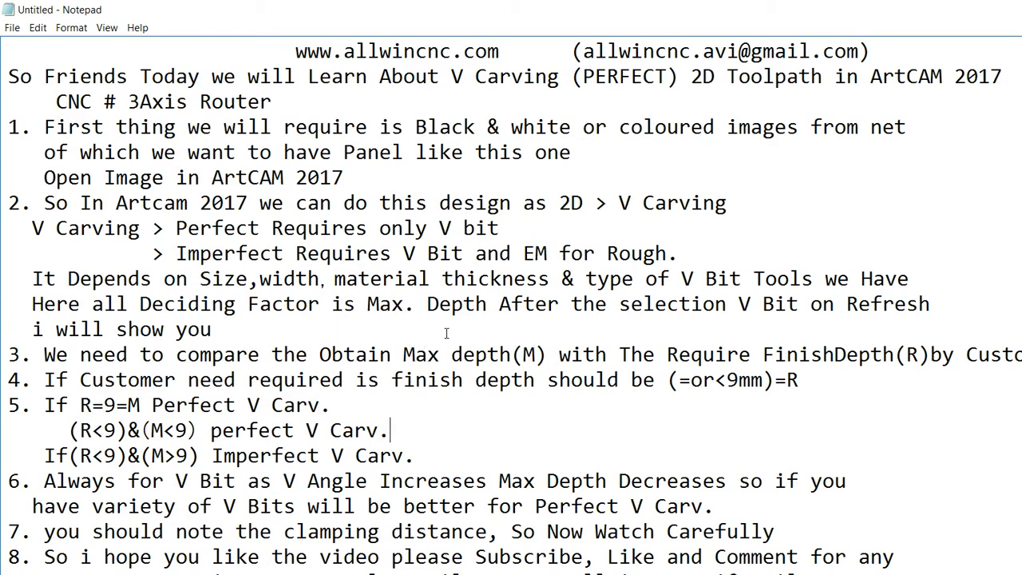
drag(664, 307, 435, 307)
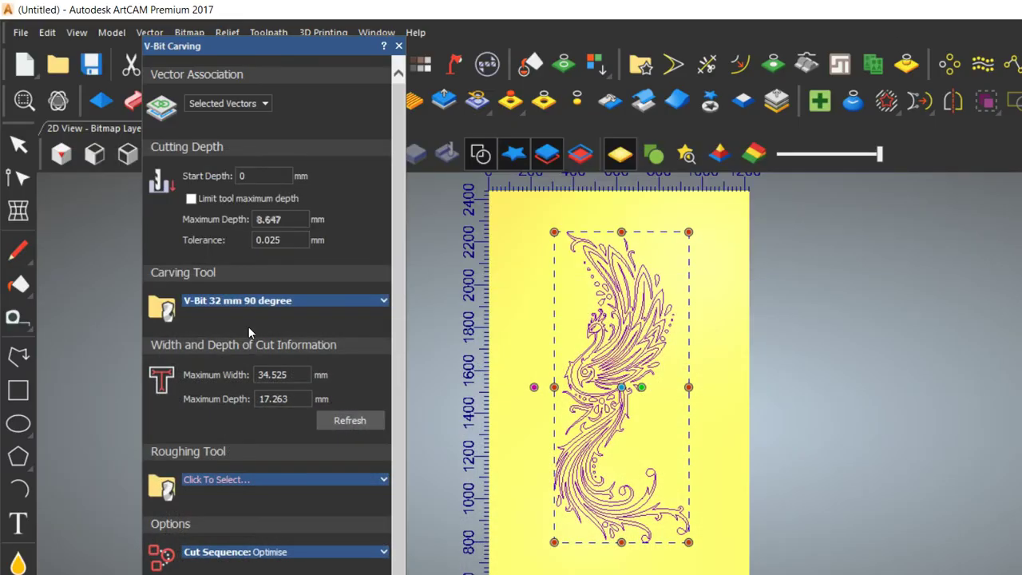
drag(292, 398, 252, 398)
click(291, 398)
Scale the bird down to about 880 mm and again to about 650 mm tall, refreshing the cut depth each time
drag(689, 542, 636, 421)
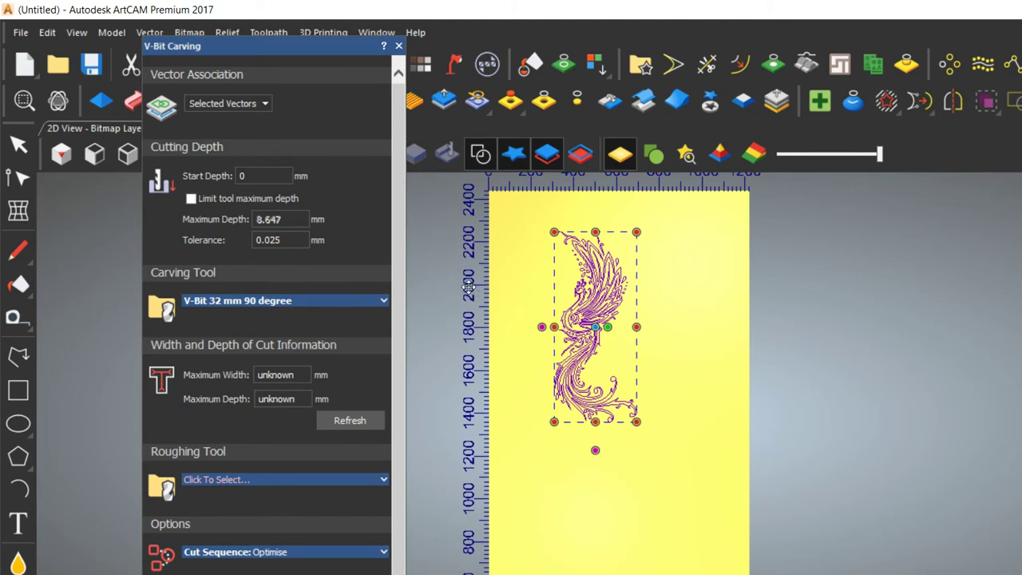
click(349, 420)
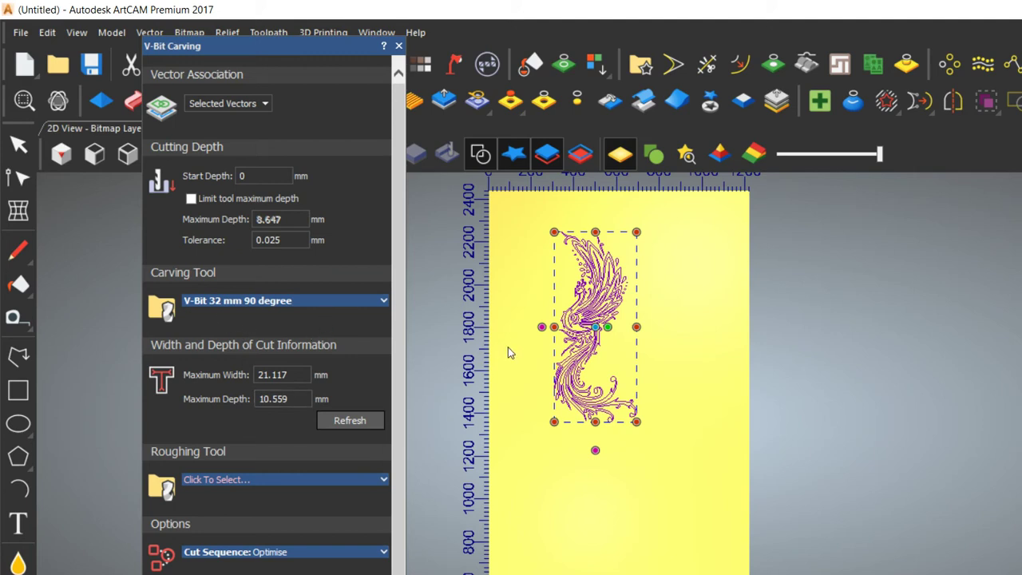
drag(636, 421, 614, 371)
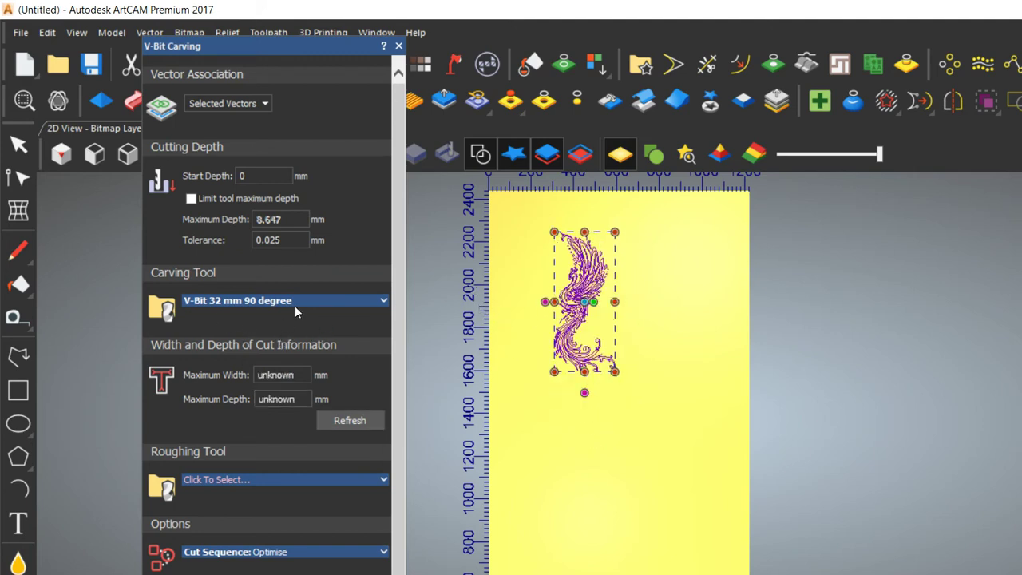
click(349, 420)
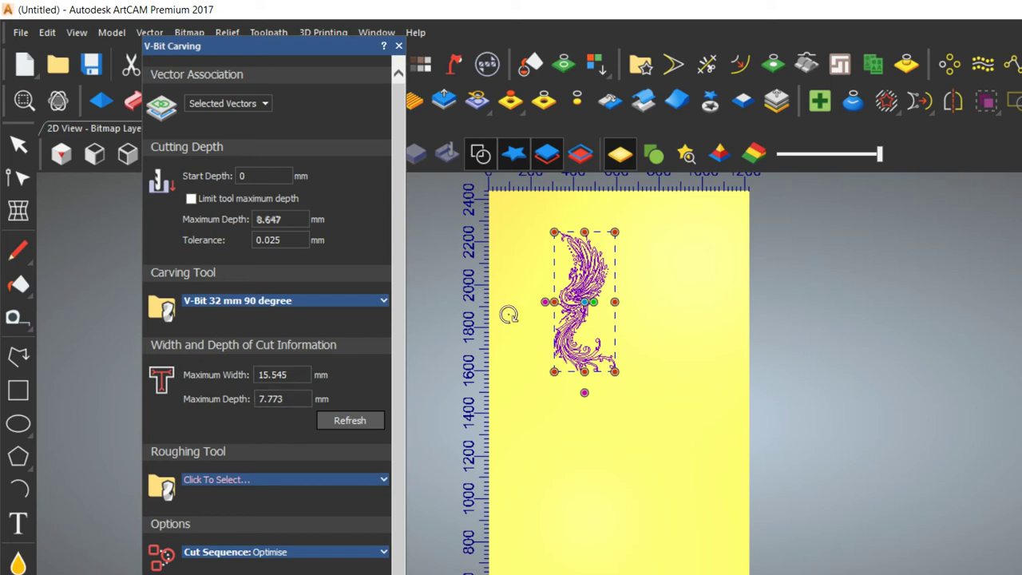
Enlarge the bird to about 1330 mm tall and replace the carving tool with the V-Bit 32 mm 130 degree
drag(615, 372, 678, 518)
click(360, 300)
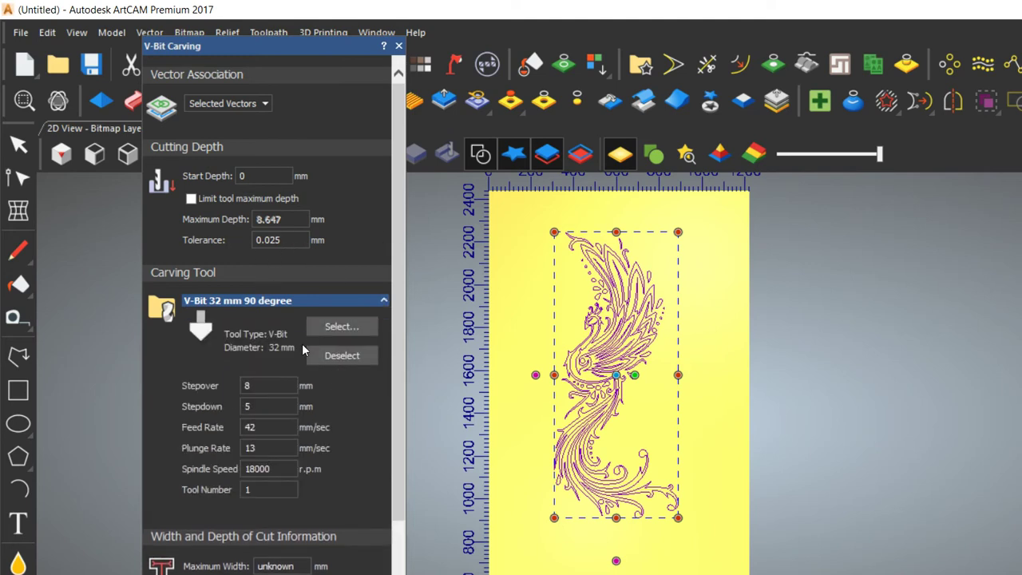
scroll(274, 406, down, 3)
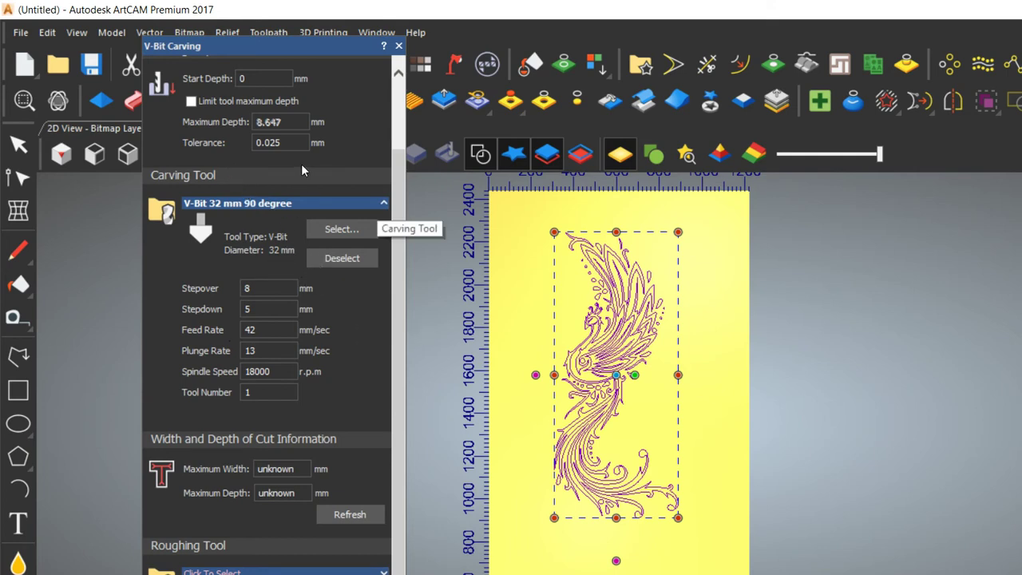
click(375, 204)
click(346, 260)
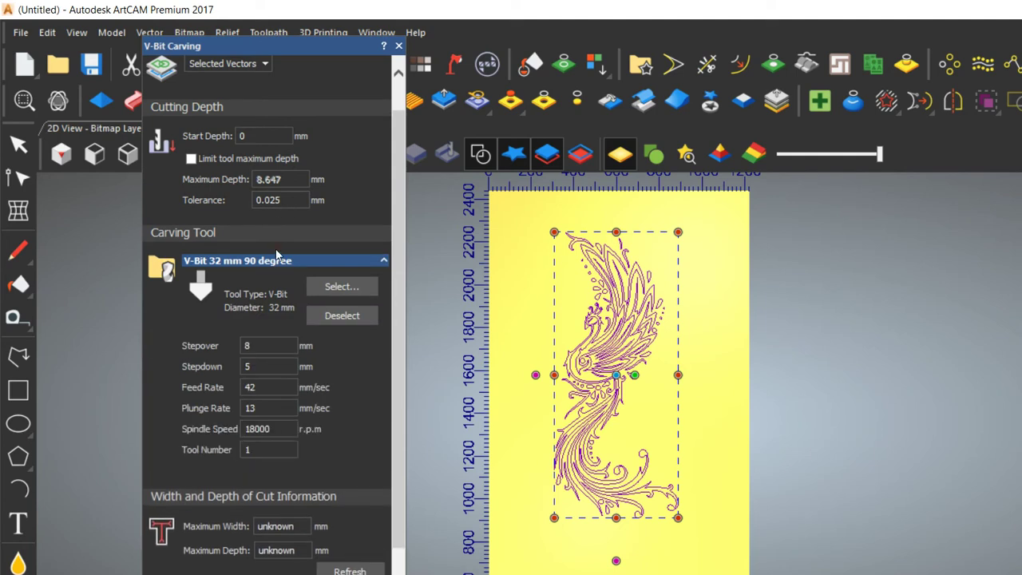
click(344, 316)
click(349, 261)
scroll(399, 265, down, 1)
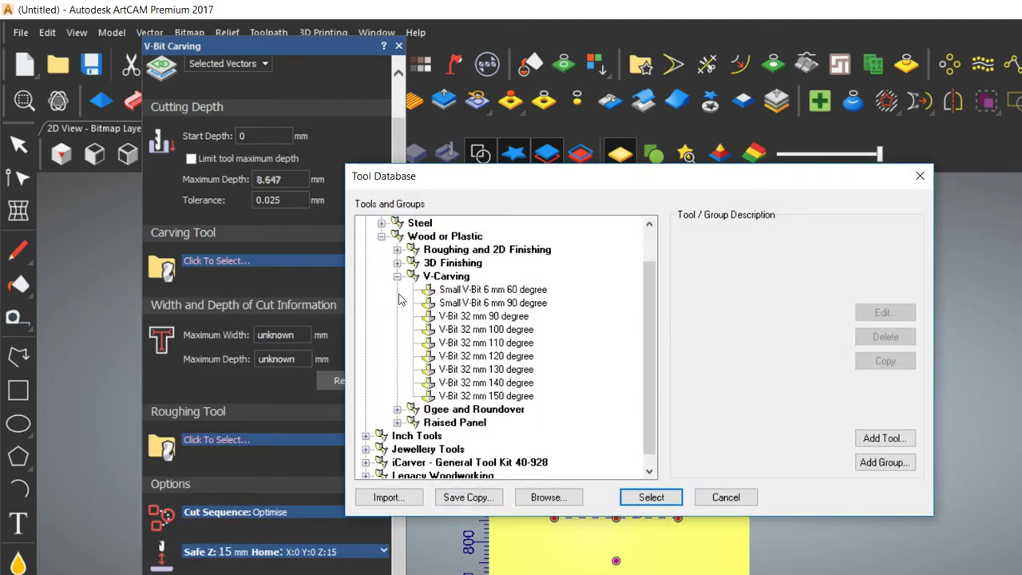
click(455, 370)
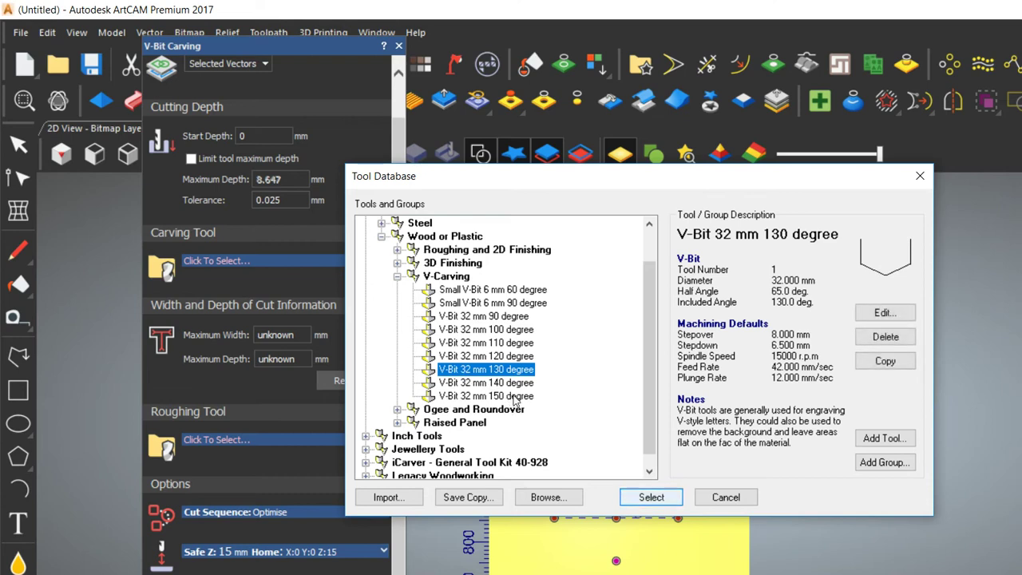
key(Return)
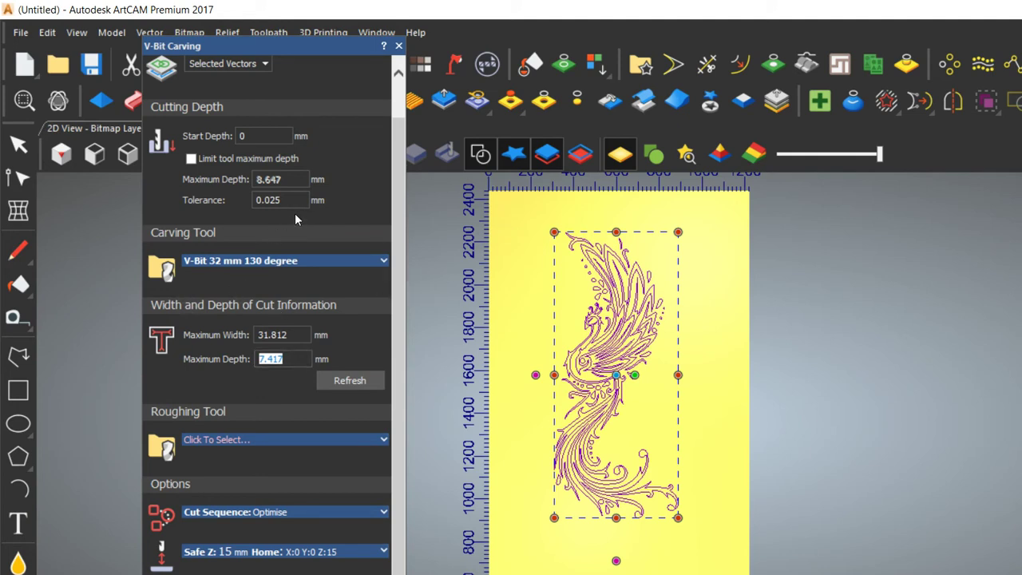
Deselect the current carving tool and choose the V-Bit 32 mm 120 degree instead
click(378, 260)
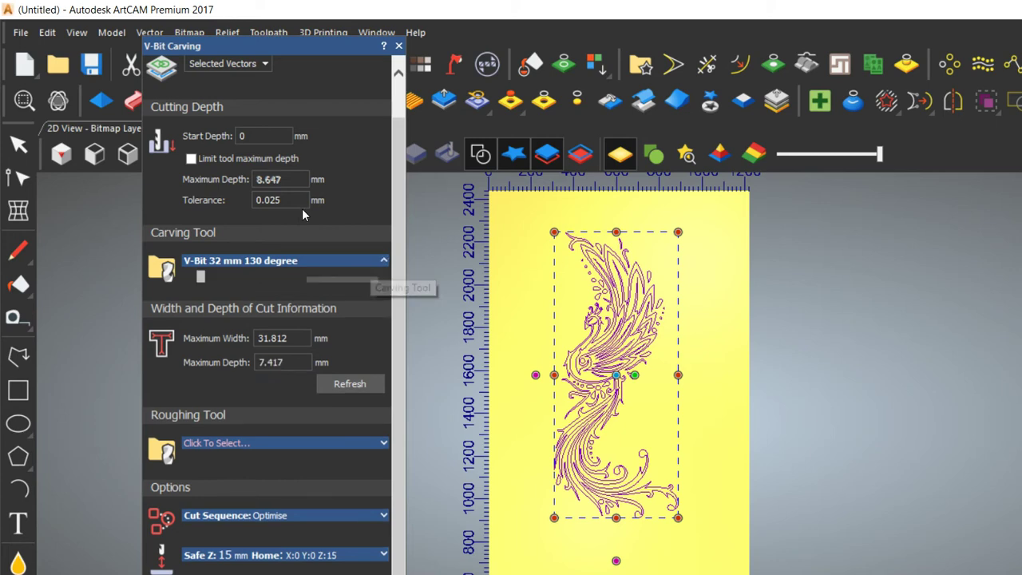
click(342, 311)
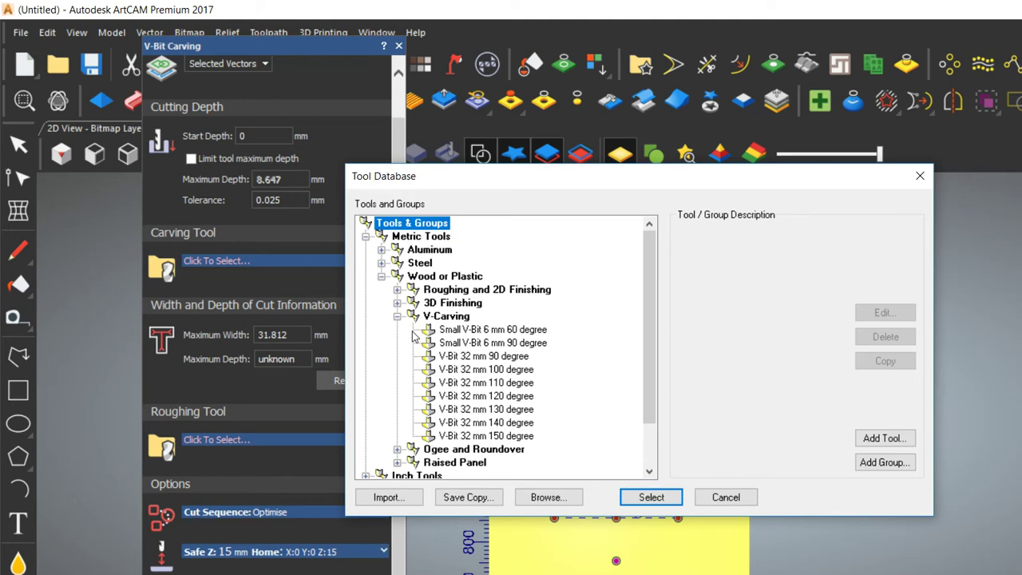
click(486, 396)
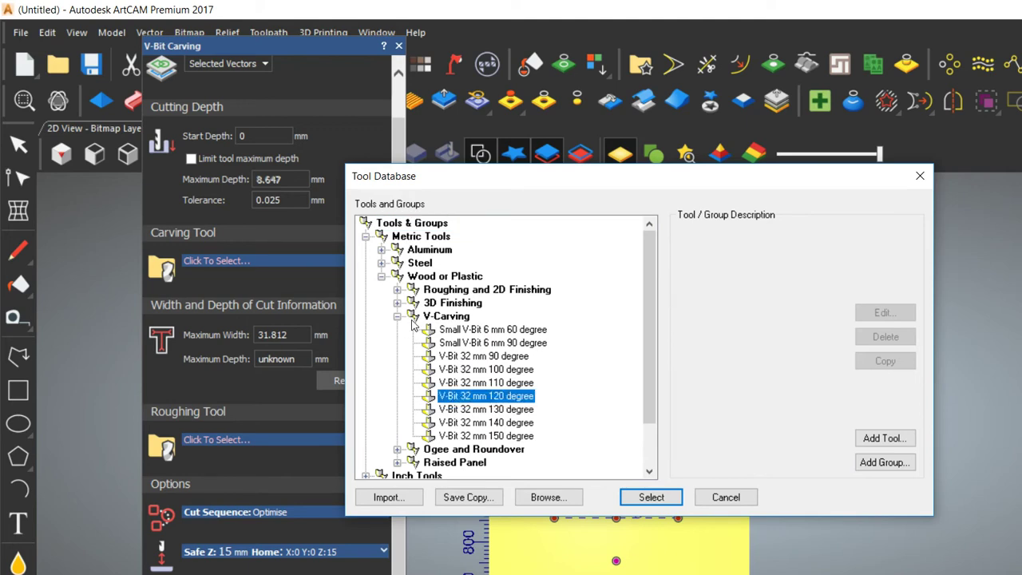
double_click(486, 396)
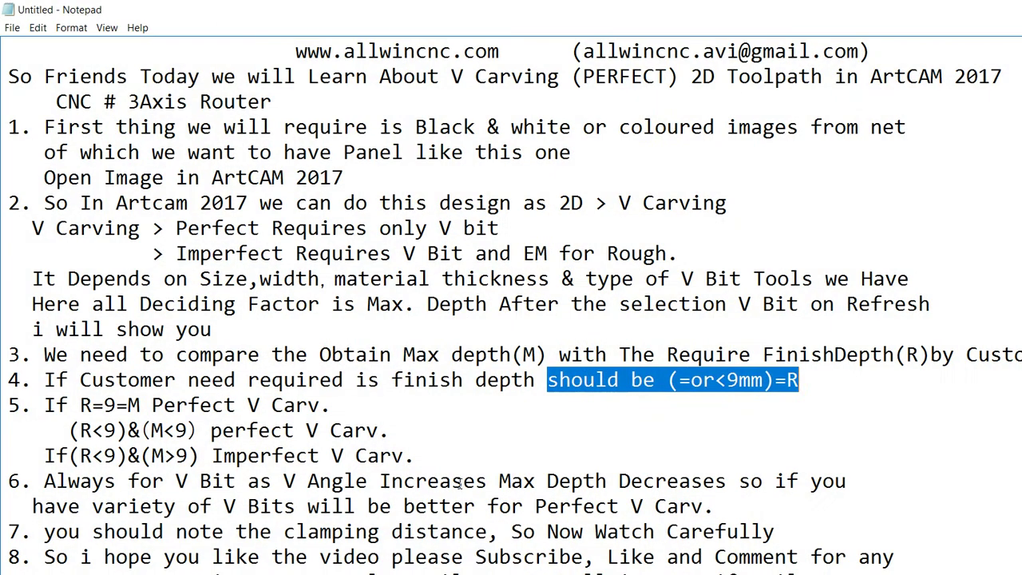
Check the 120 degree bit's maximum depth against the customer's 9 mm finish depth limit in the Notepad notes
click(435, 432)
drag(802, 380, 634, 380)
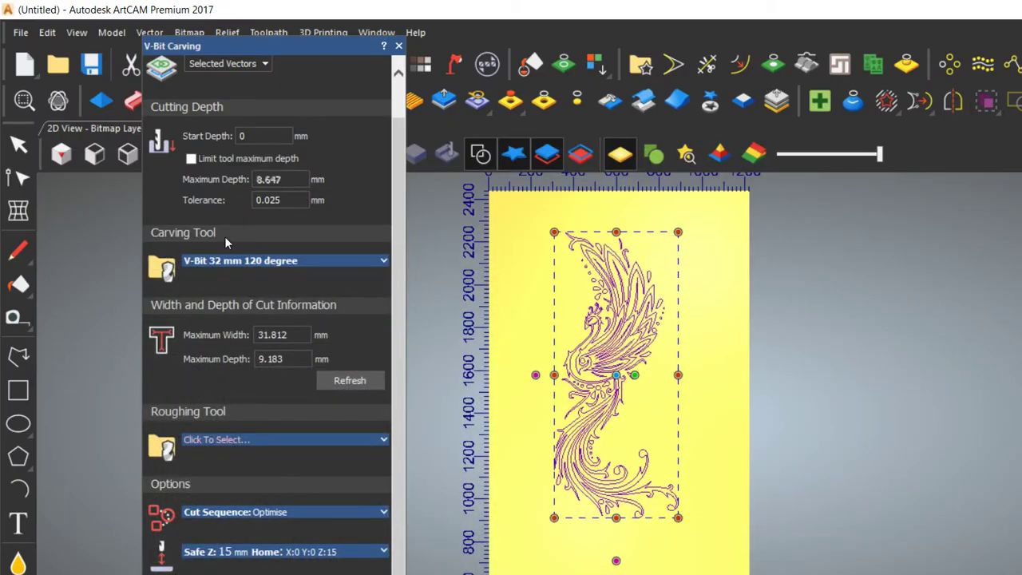
drag(289, 359, 189, 289)
Replace the 120 degree bit with the V-Bit 32 mm 130 degree as the carving tool
click(292, 260)
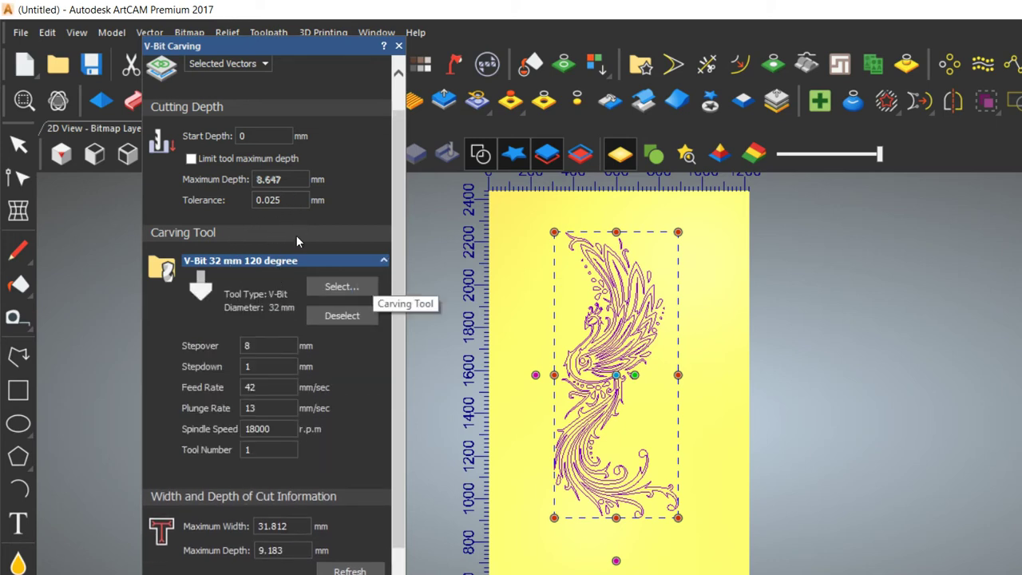
click(342, 316)
click(297, 261)
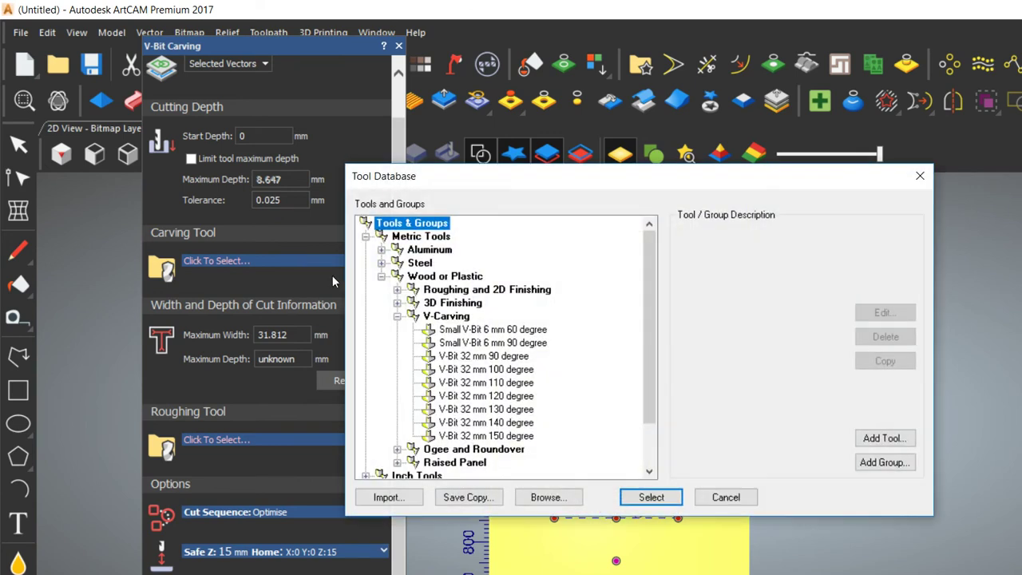
click(486, 409)
click(650, 497)
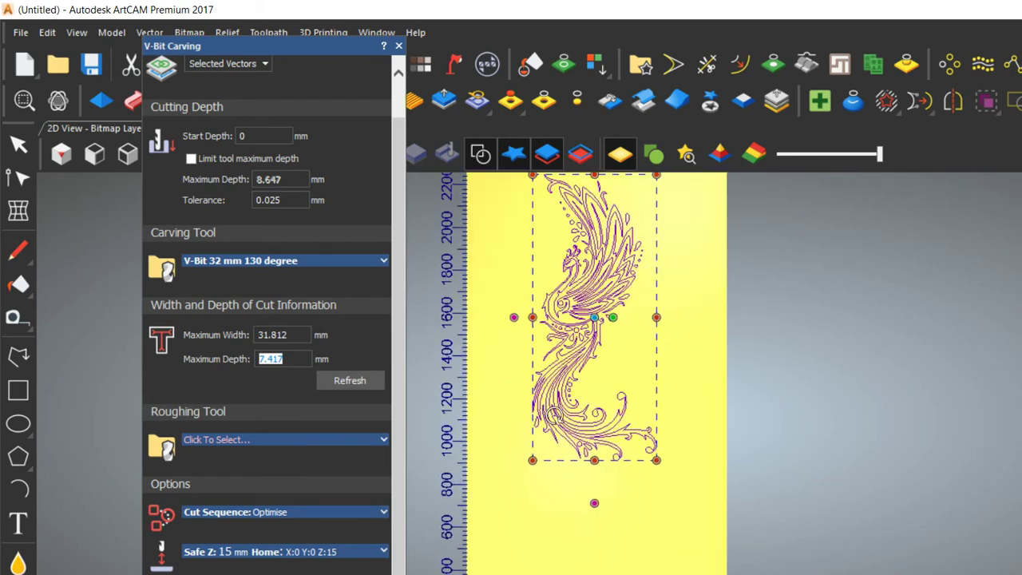
Enlarge the bird to about 1730 mm tall within the panel and refresh its cut width and depth information
drag(659, 458, 696, 547)
drag(484, 242, 472, 257)
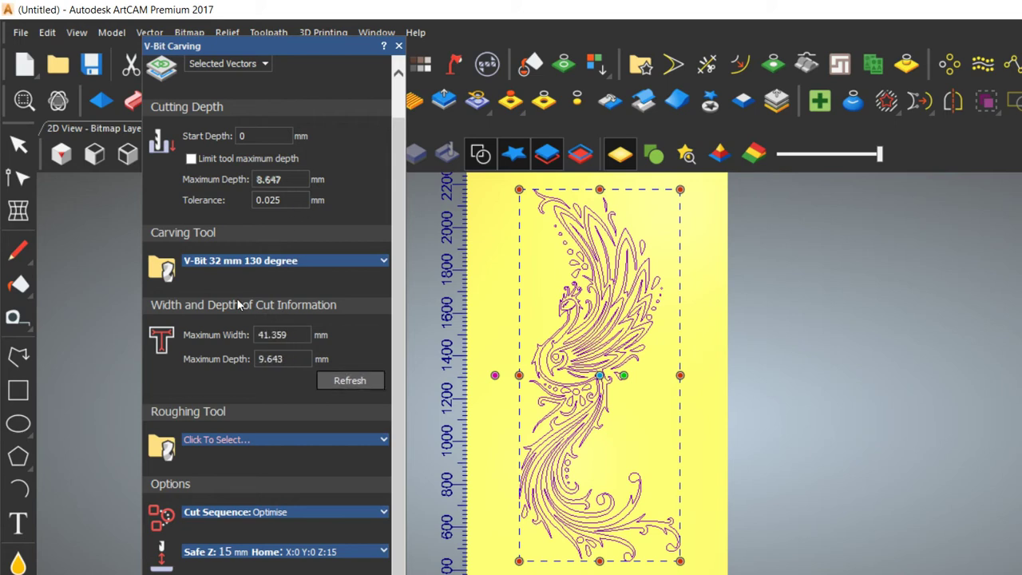
key(shift+Tab)
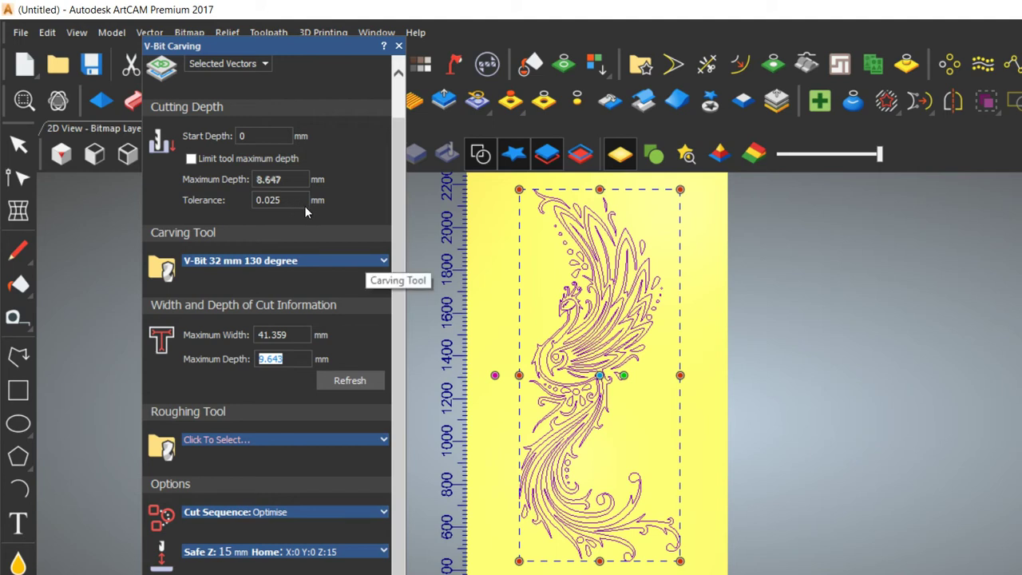
click(231, 280)
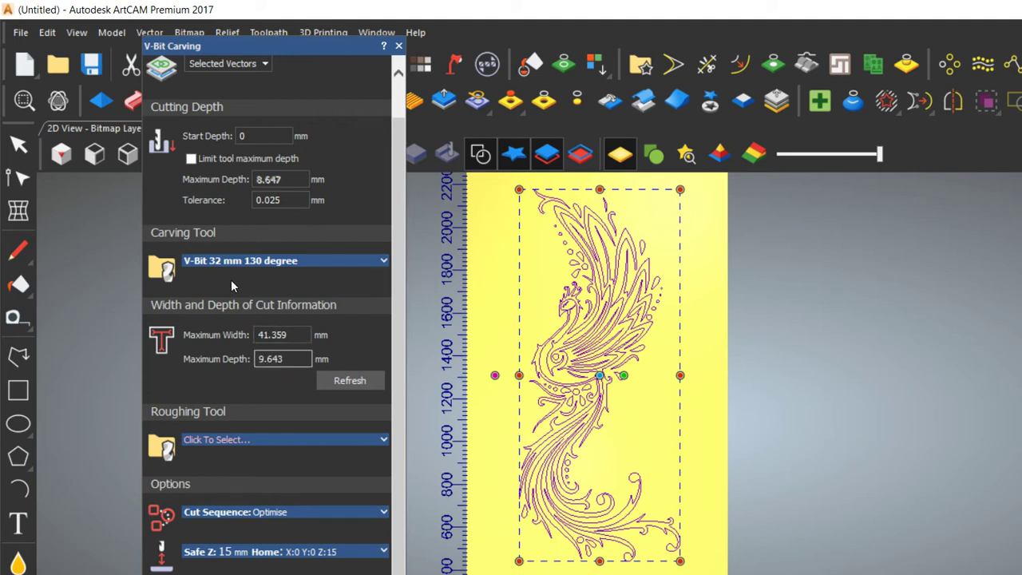
click(231, 285)
Expand the V-Bit 32 mm 130 degree tool's settings and review them with its maximum cut width and depth
click(384, 260)
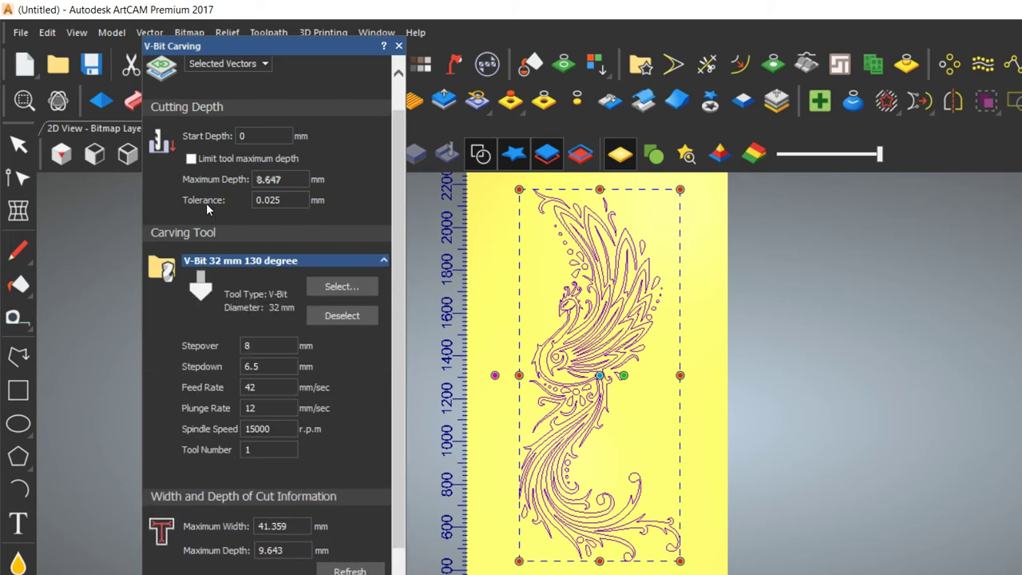
scroll(224, 421, down, 3)
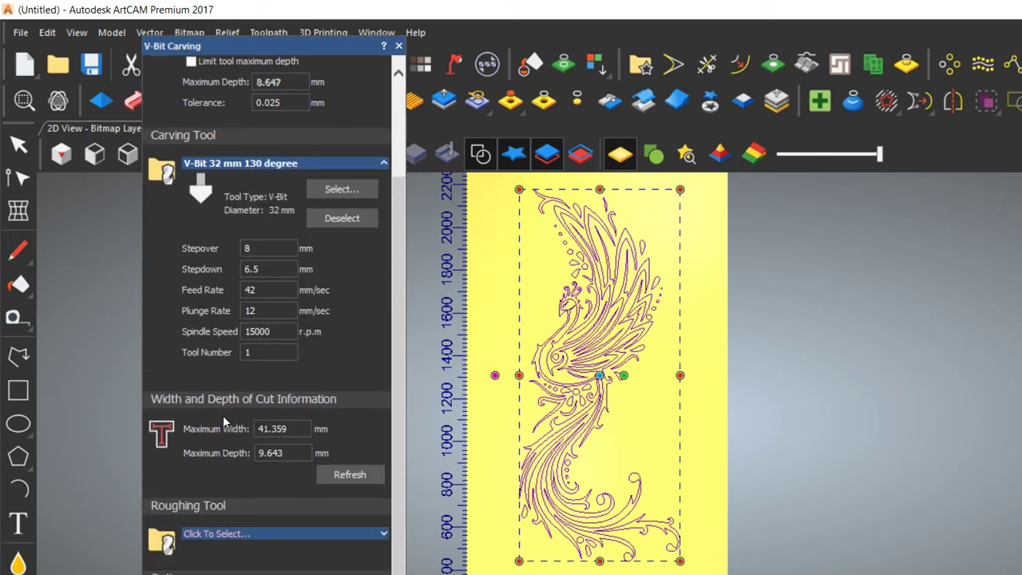
scroll(284, 248, up, 4)
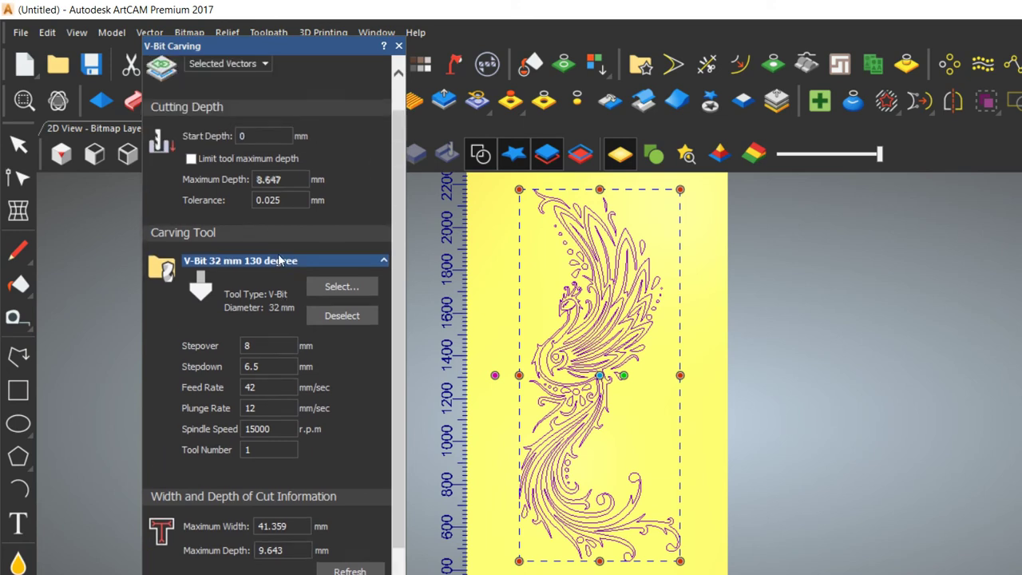
scroll(287, 259, down, 3)
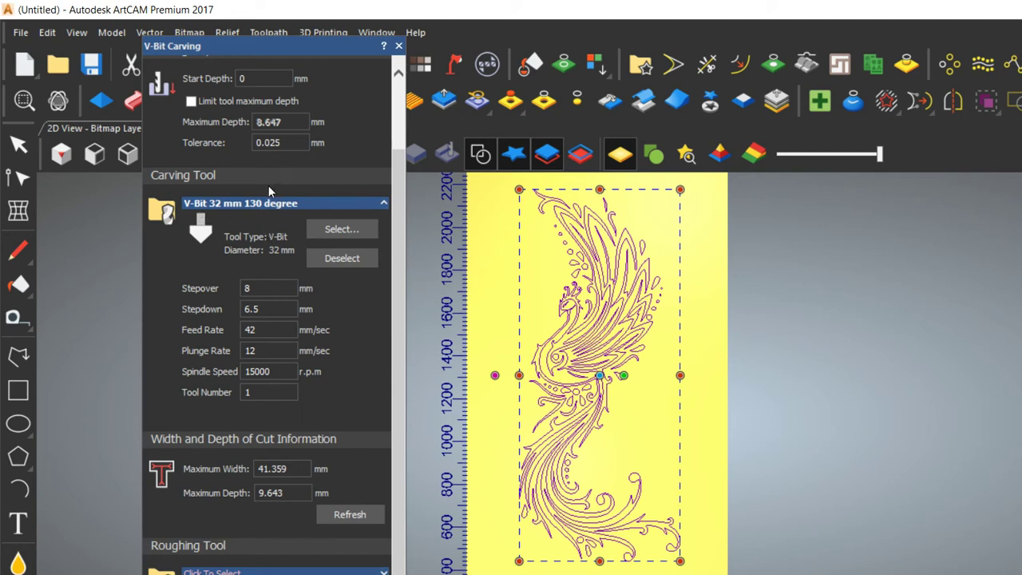
scroll(545, 426, up, 1)
scroll(545, 427, down, 2)
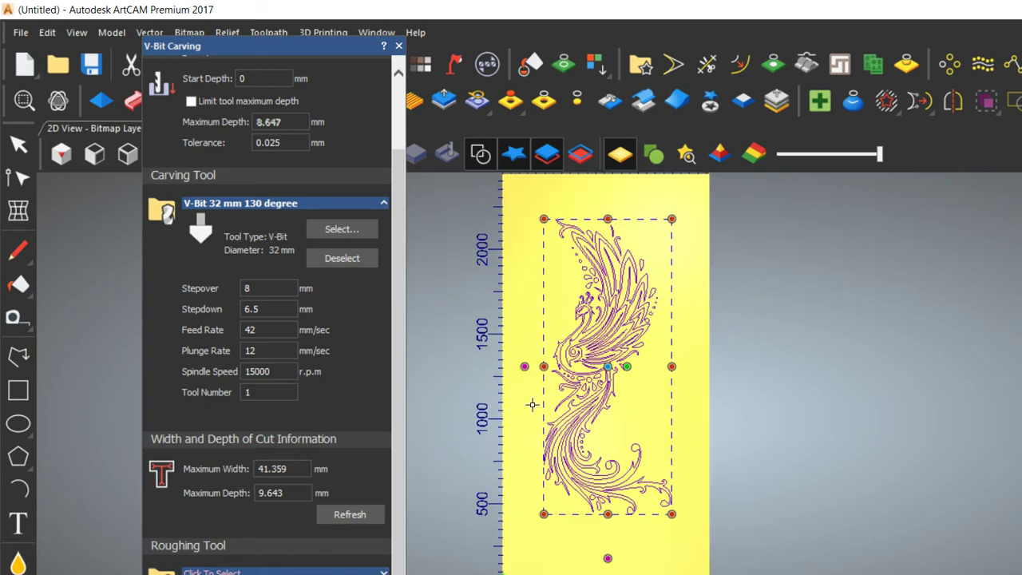
Try to shift the bird slightly up the panel, and undo the move
drag(486, 190, 482, 170)
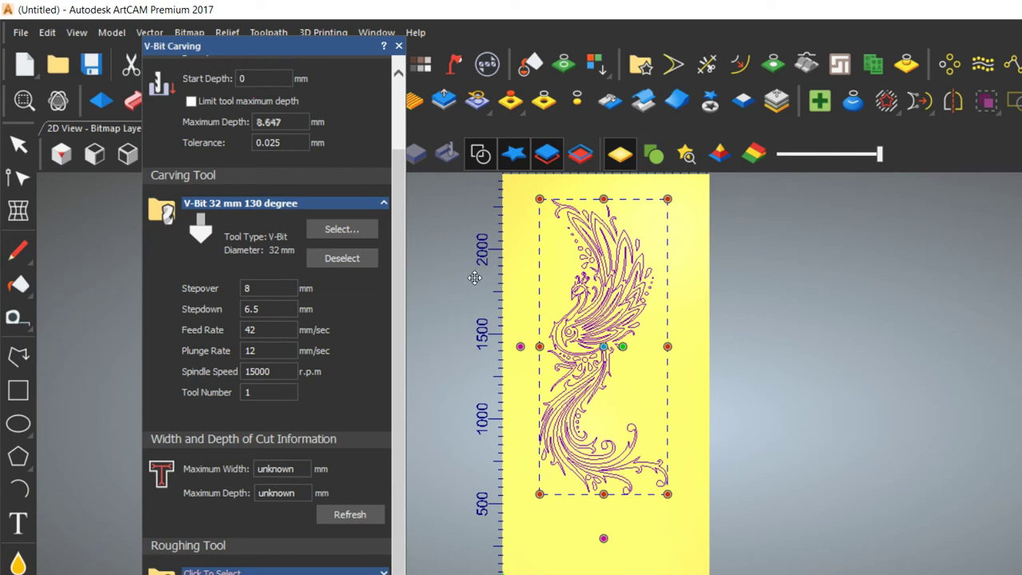
key(ctrl+z)
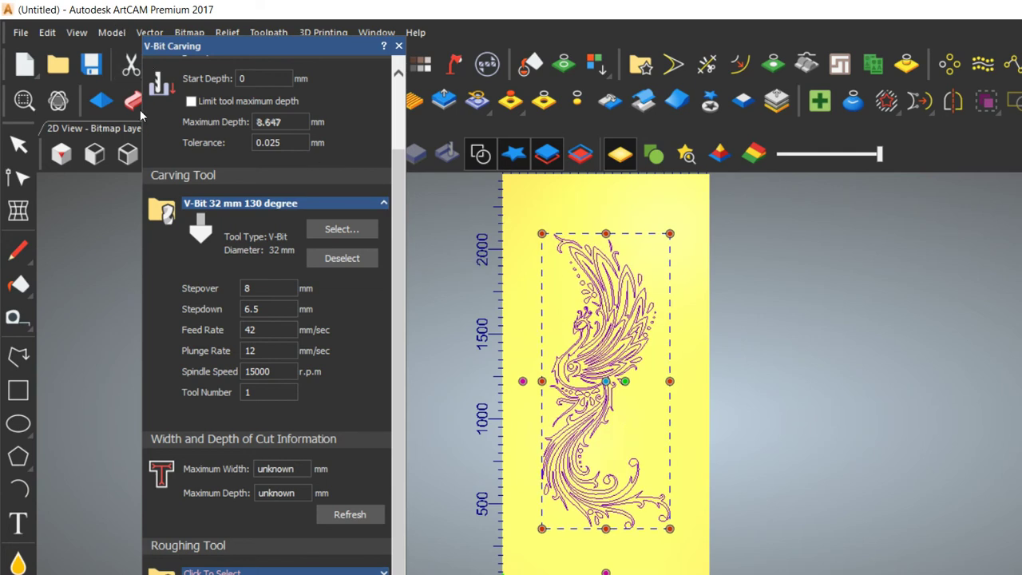
scroll(571, 284, down, 1)
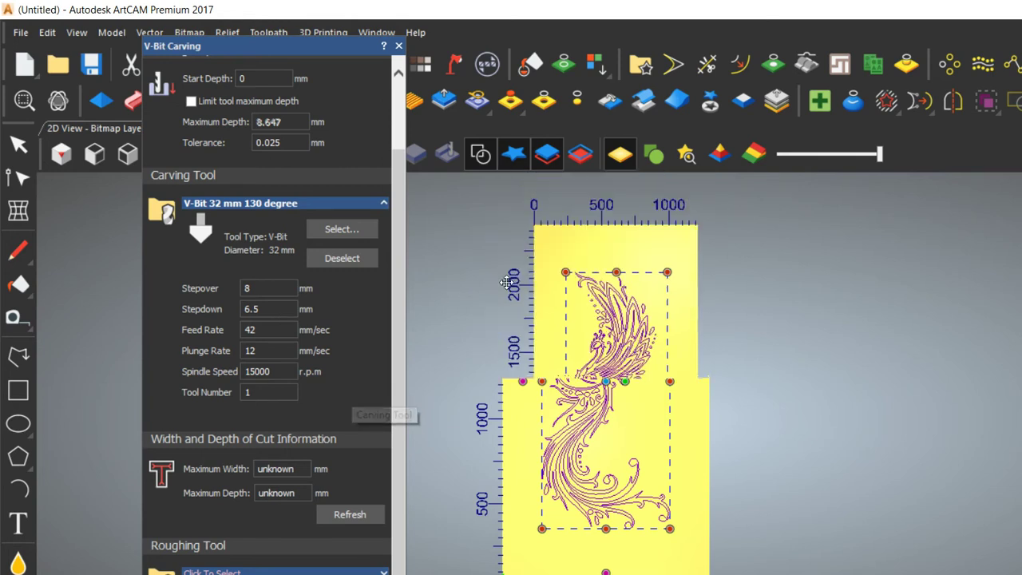
scroll(646, 325, up, 1)
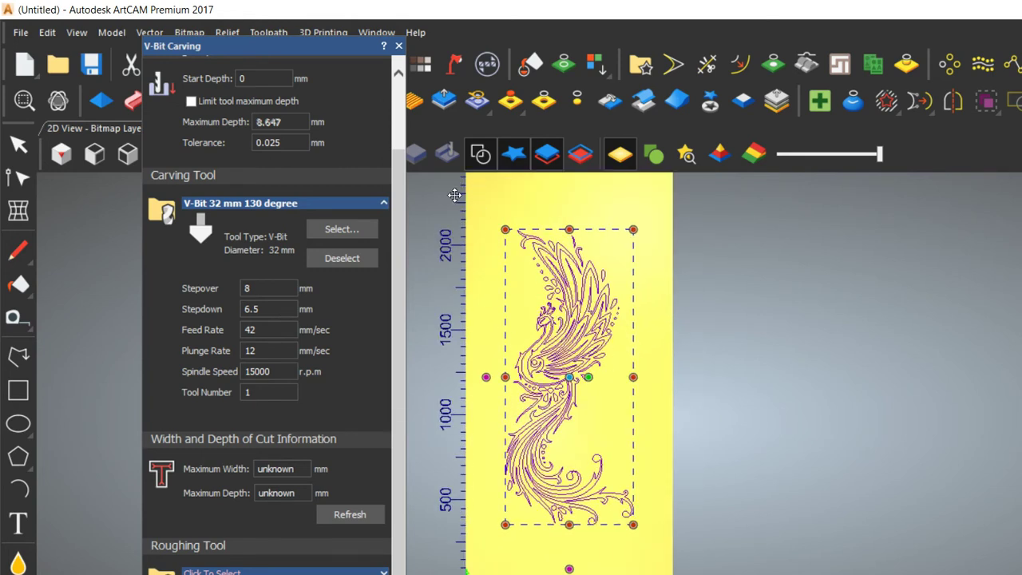
Refresh the width and depth of cut information and check the 130 degree bit's maximum depth
scroll(250, 271, down, 3)
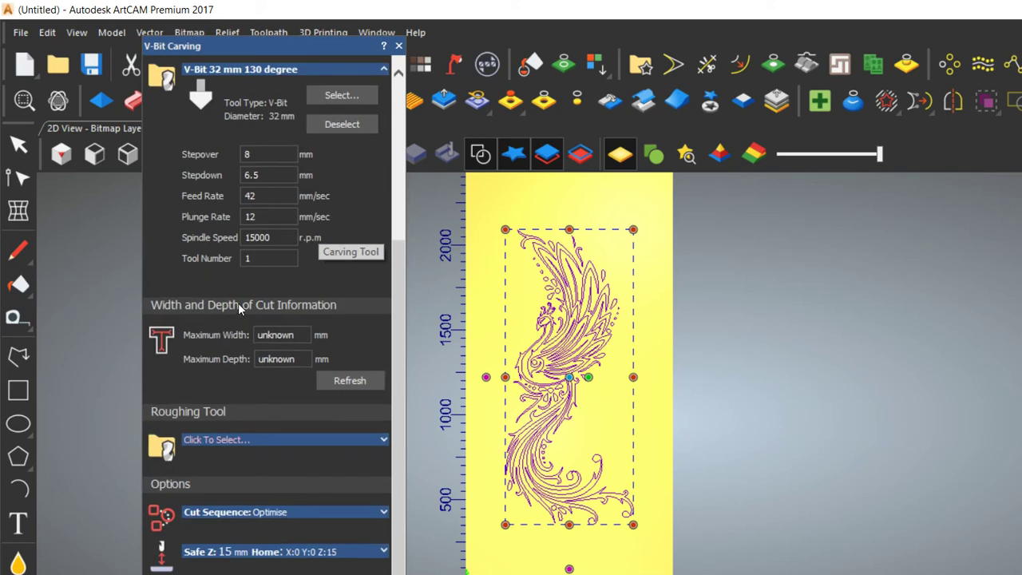
scroll(251, 176, up, 2)
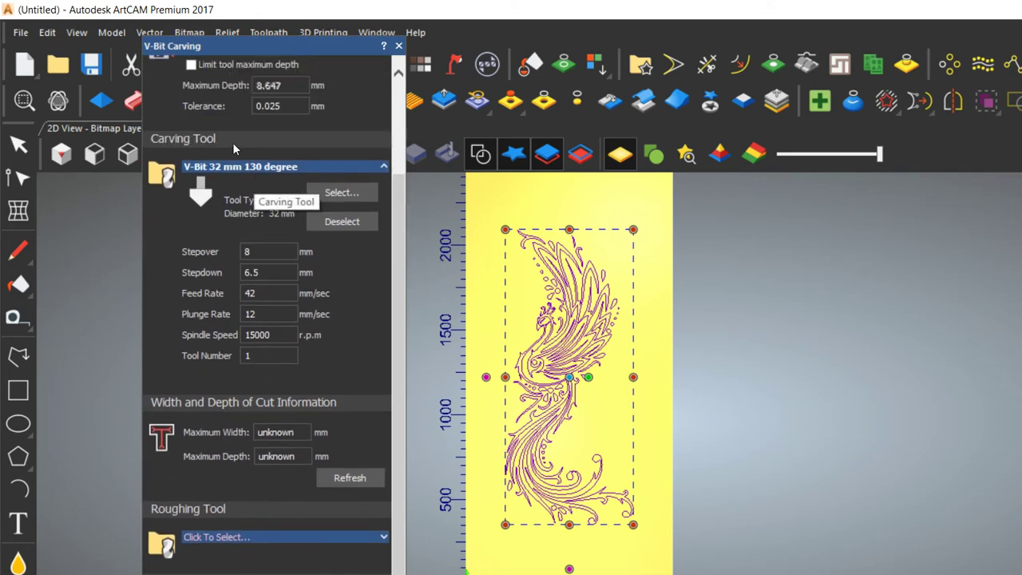
click(350, 478)
drag(291, 459, 249, 458)
click(289, 458)
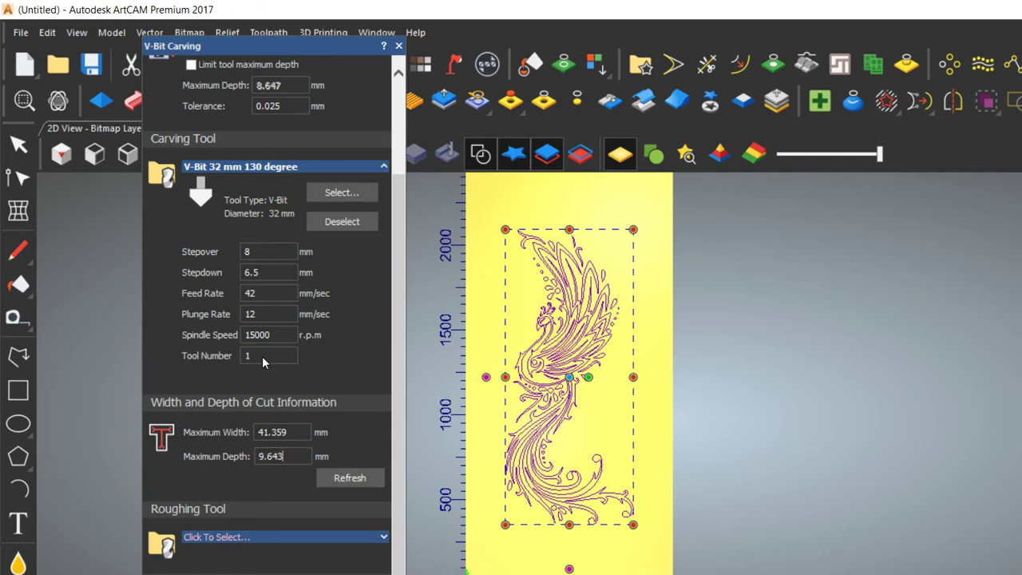
Deselect the 130 degree bit and choose the V-Bit 32 mm 140 degree as the carving tool
click(336, 224)
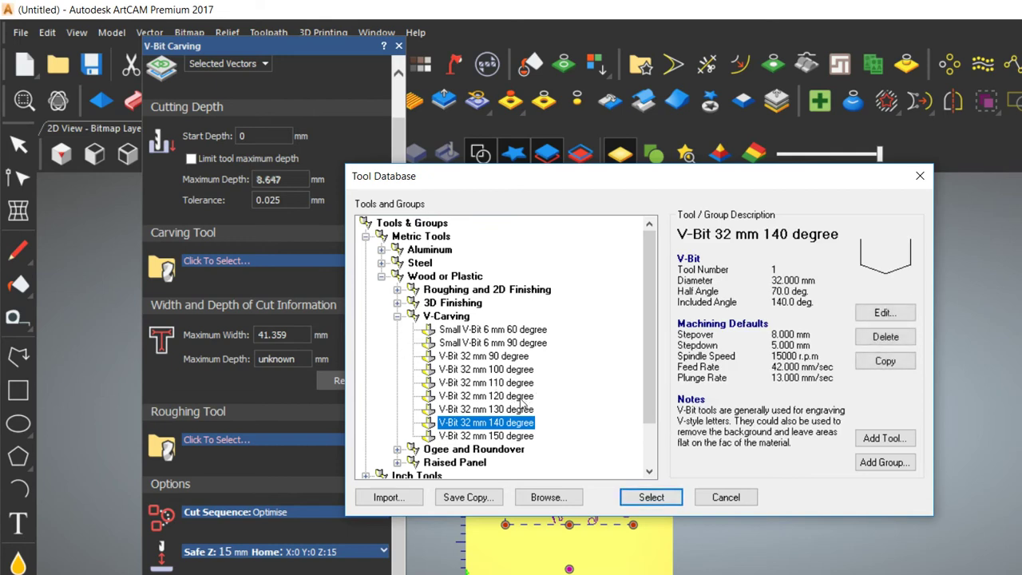
drag(531, 177, 473, 120)
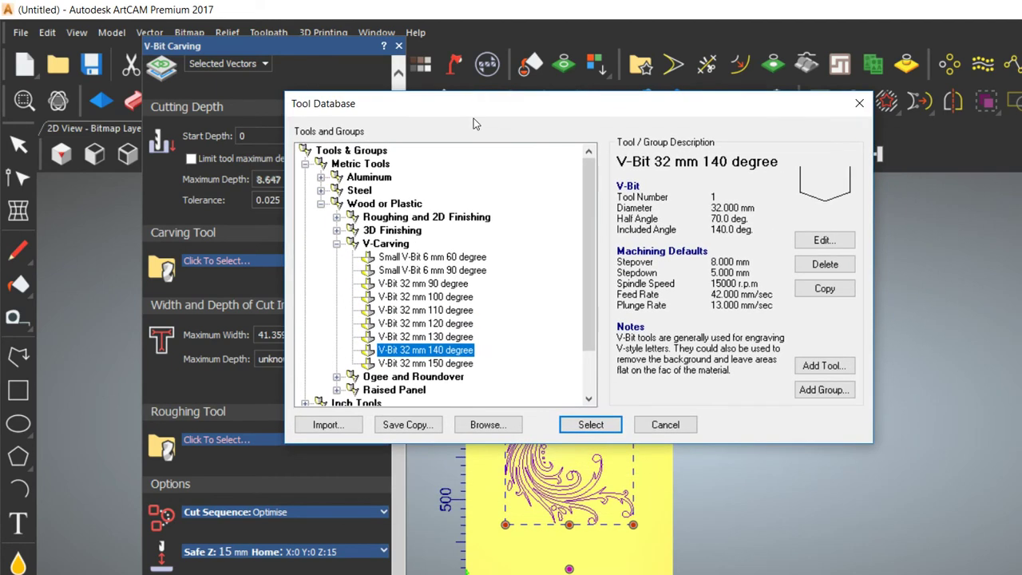
double_click(471, 350)
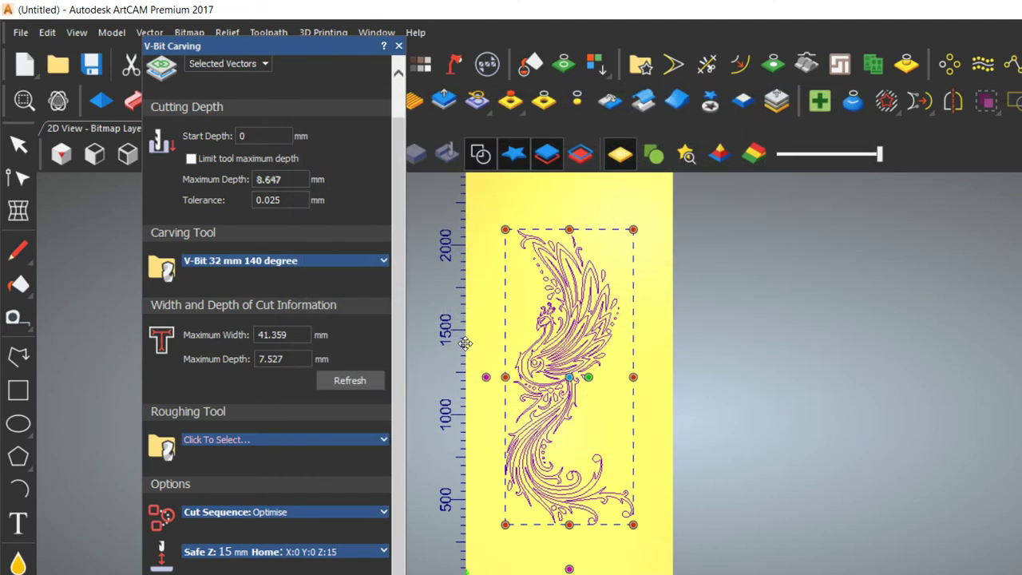
Enable the tool maximum depth limit and set the maximum cutting depth to 7.527 mm
click(237, 289)
drag(230, 290, 160, 293)
click(191, 158)
drag(221, 150, 149, 144)
text(7.527)
key(Return)
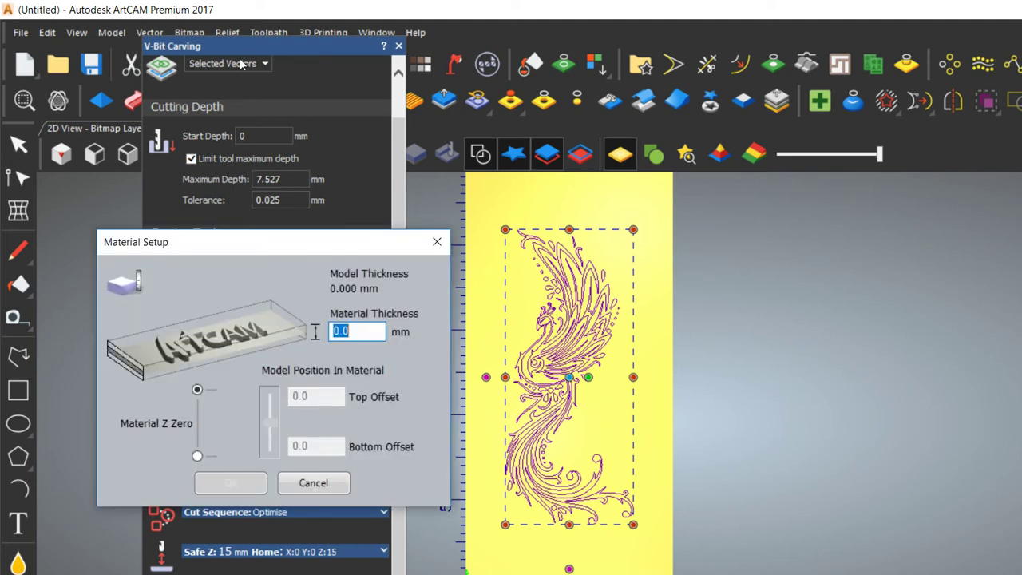
Define the material as 12 mm thick with its Z zero on the upper surface
text(12)
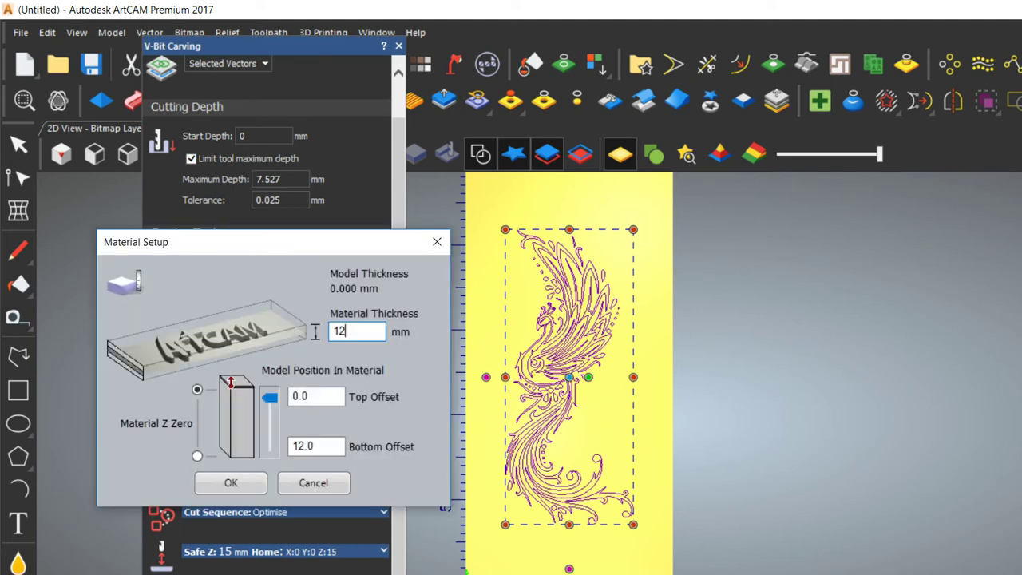
key(Return)
click(196, 389)
click(231, 483)
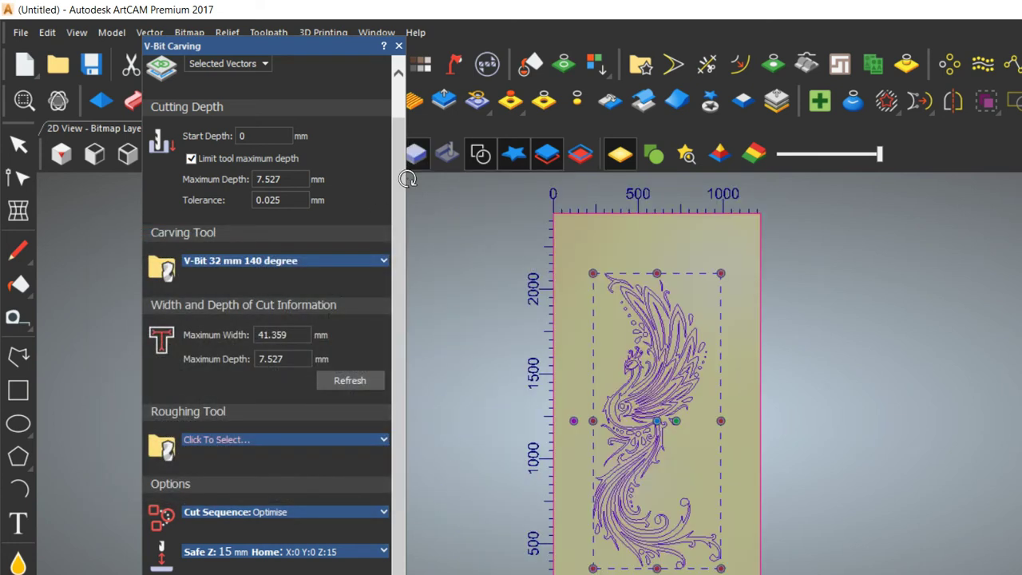
Calculate the V-bit carving toolpath and check the required finish depth condition in the Notepad notes
drag(254, 49, 192, 1)
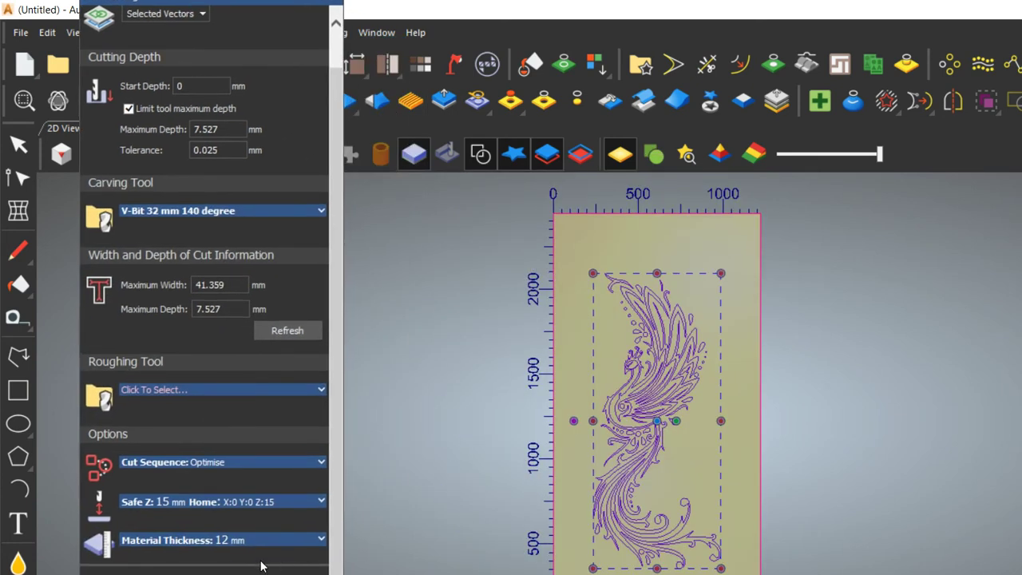
key(alt+Tab)
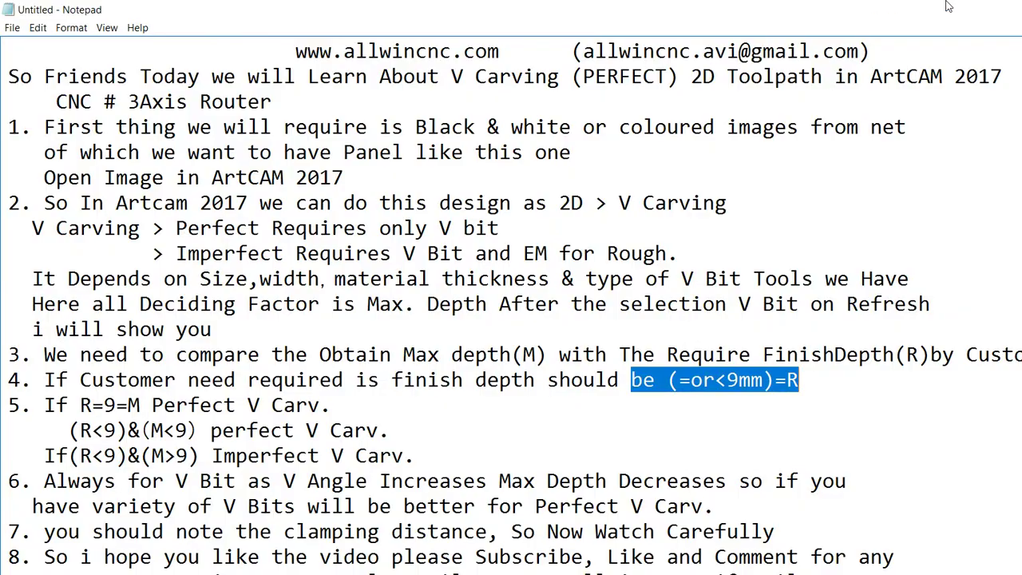
click(945, 7)
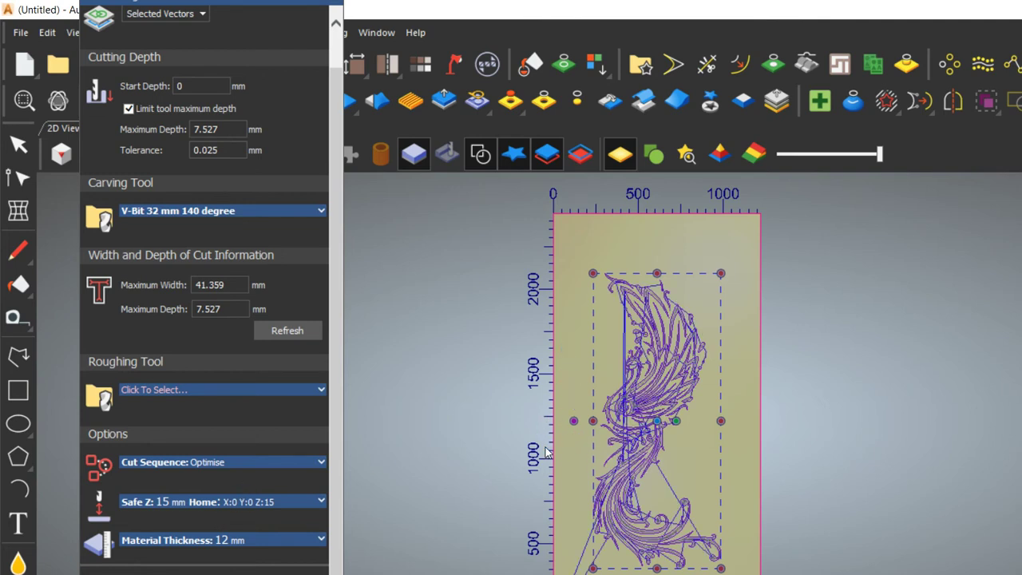
Inspect the calculated toolpath lines closely around the curls of the bird's tail
scroll(633, 523, up, 4)
scroll(506, 434, up, 1)
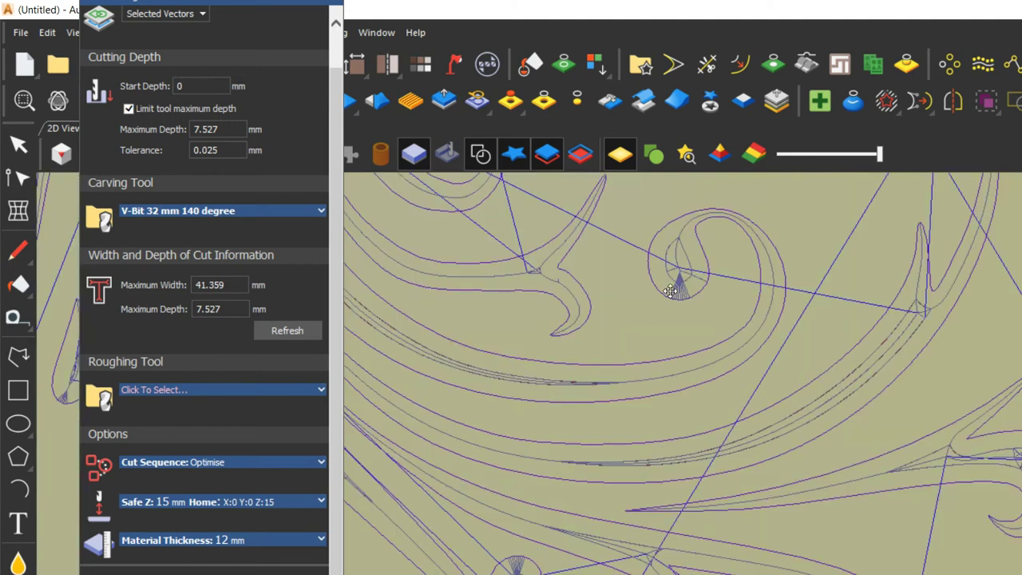
scroll(682, 274, down, 5)
Simulate all toolpaths on the whole model at standard resolution, with the block from 0 to -12 mm
drag(200, 2, 160, 64)
click(269, 32)
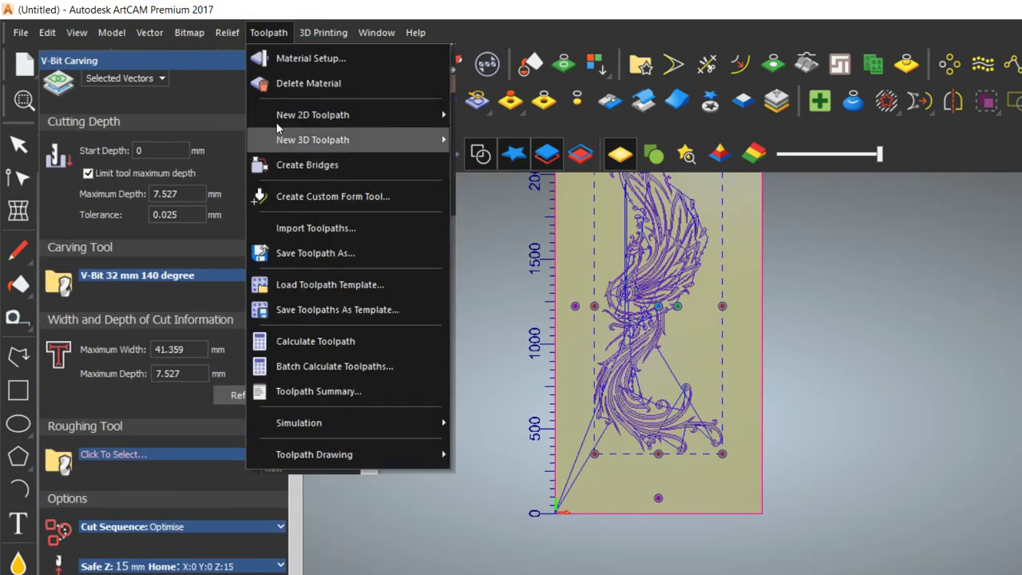
mouse_move(304, 422)
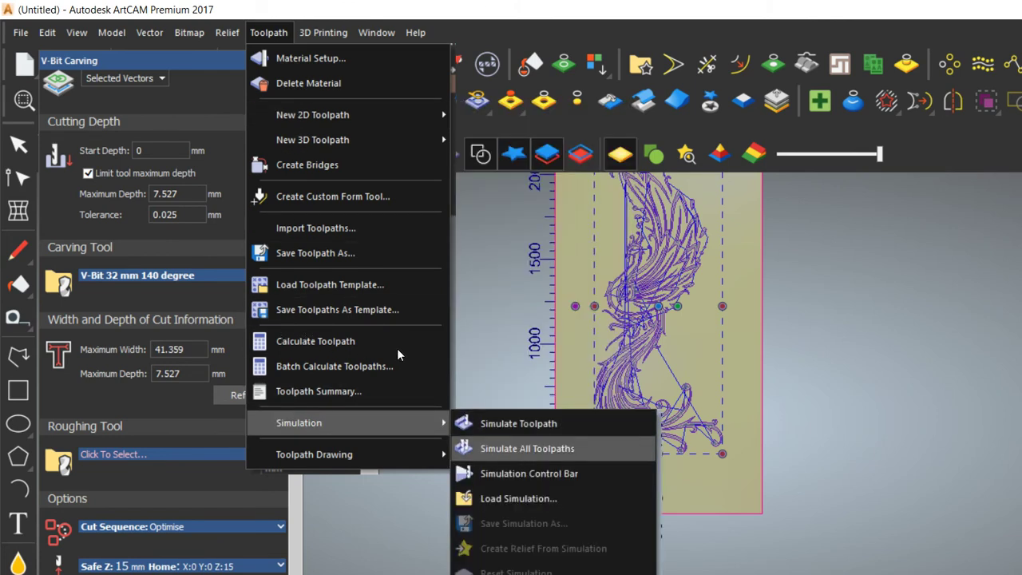
click(523, 447)
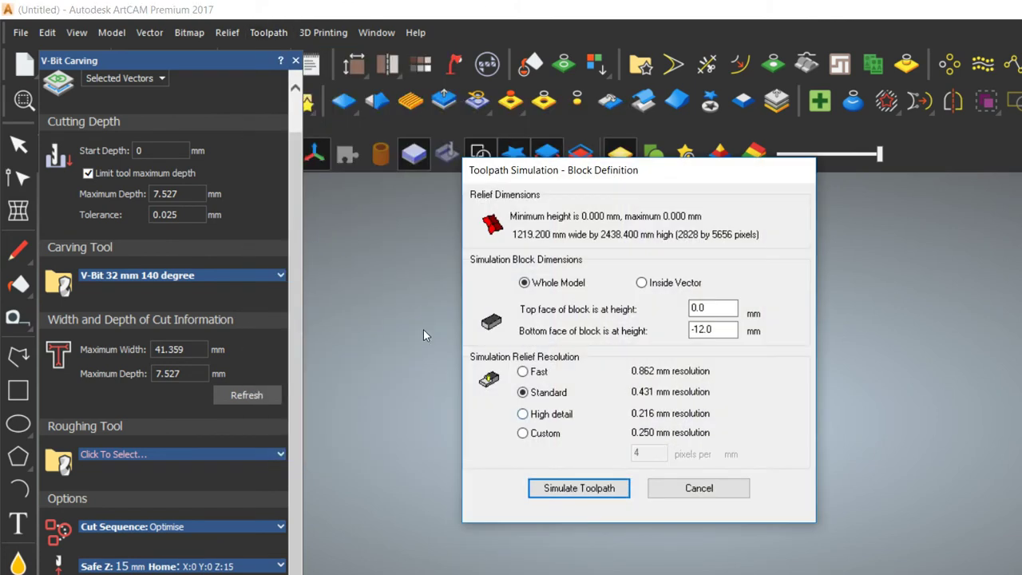
key(Return)
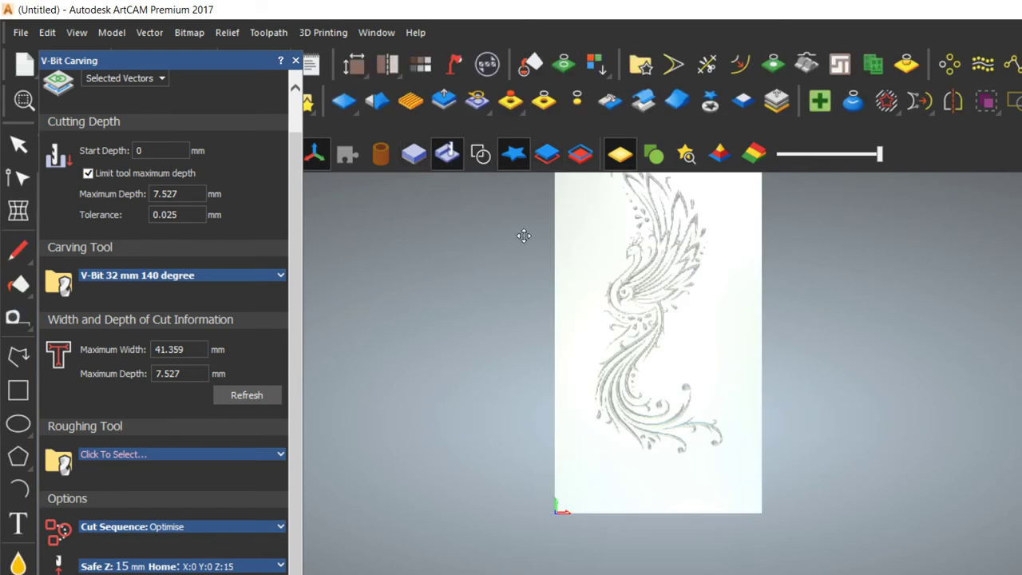
Examine the simulated bird carving from an angle, close up on the grooves, feathers and teardrops and as a whole
drag(561, 310, 513, 202)
scroll(541, 248, up, 5)
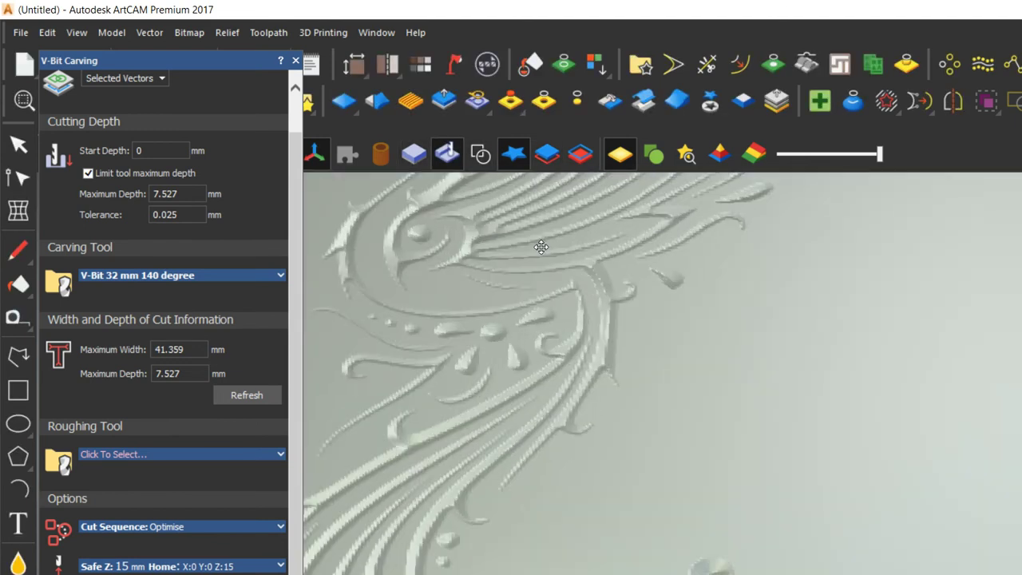
scroll(536, 255, down, 3)
scroll(535, 257, up, 5)
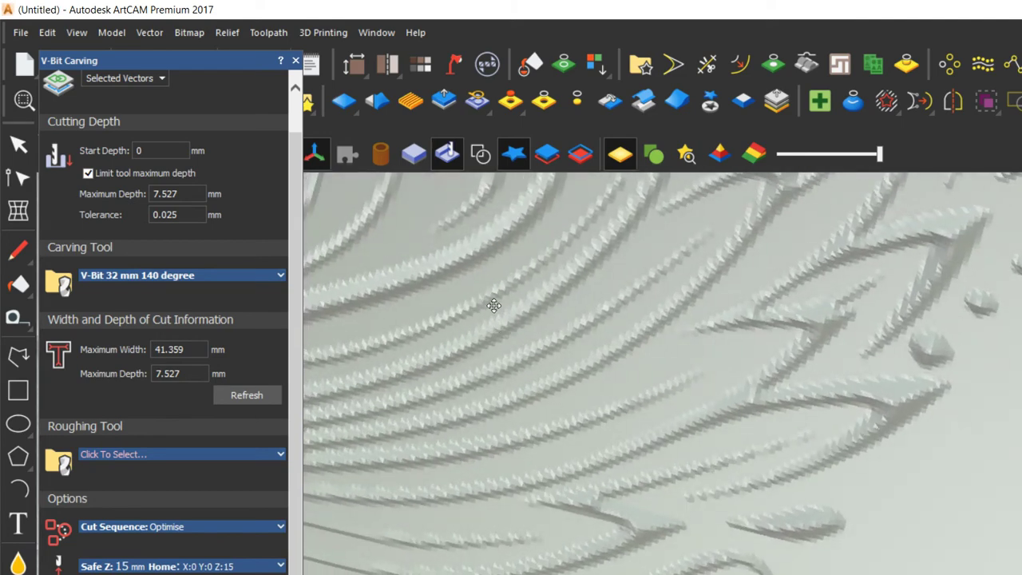
scroll(362, 277, down, 3)
scroll(378, 349, up, 6)
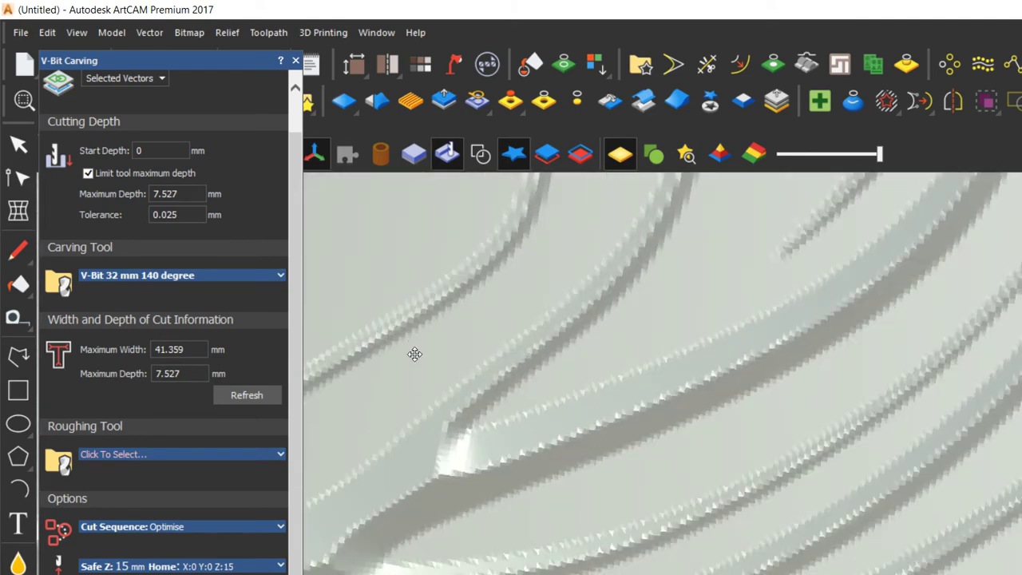
scroll(373, 381, down, 1)
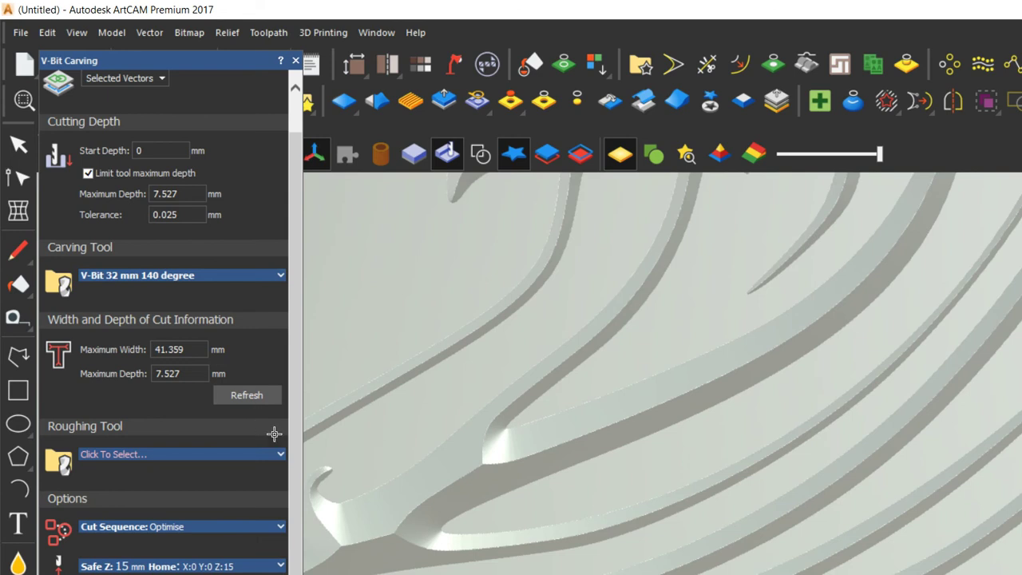
scroll(356, 386, up, 3)
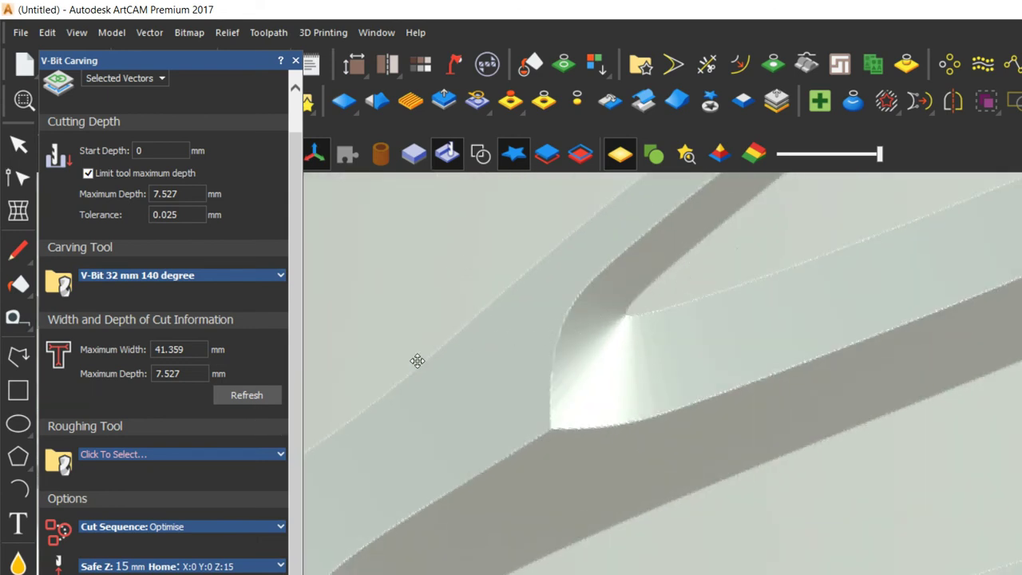
scroll(414, 362, down, 4)
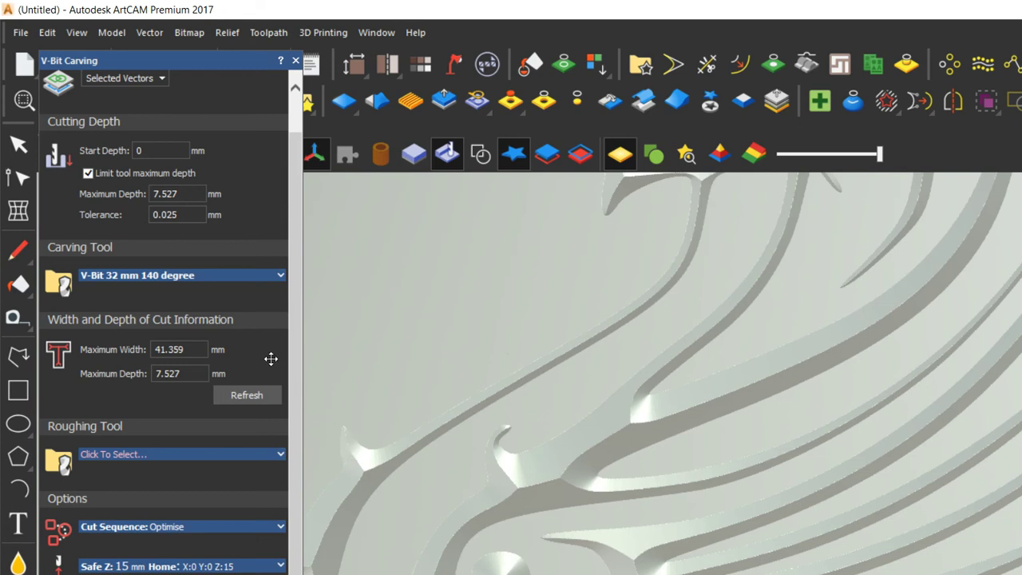
scroll(589, 471, down, 3)
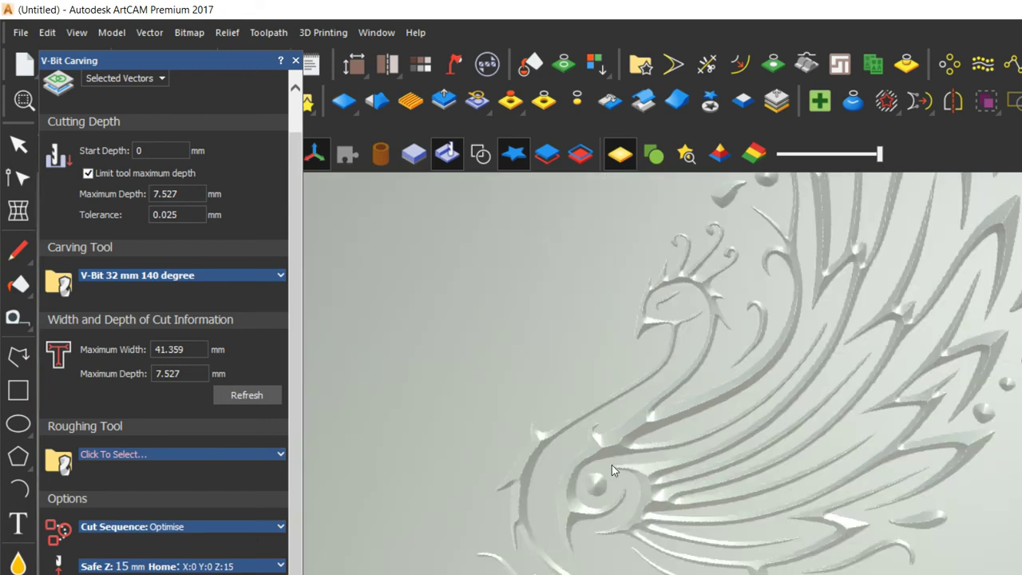
scroll(521, 501, up, 5)
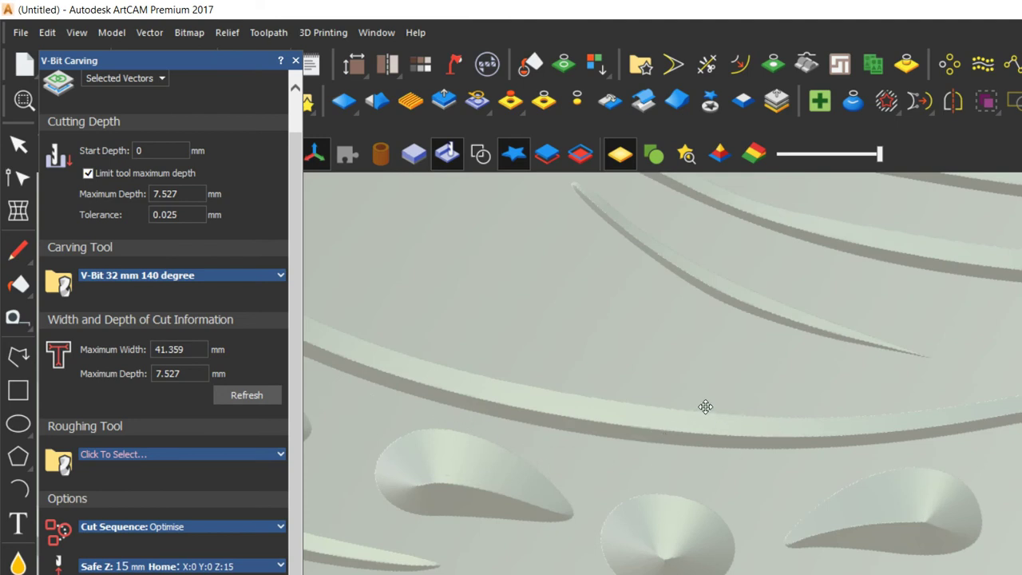
scroll(706, 407, down, 2)
scroll(523, 234, down, 3)
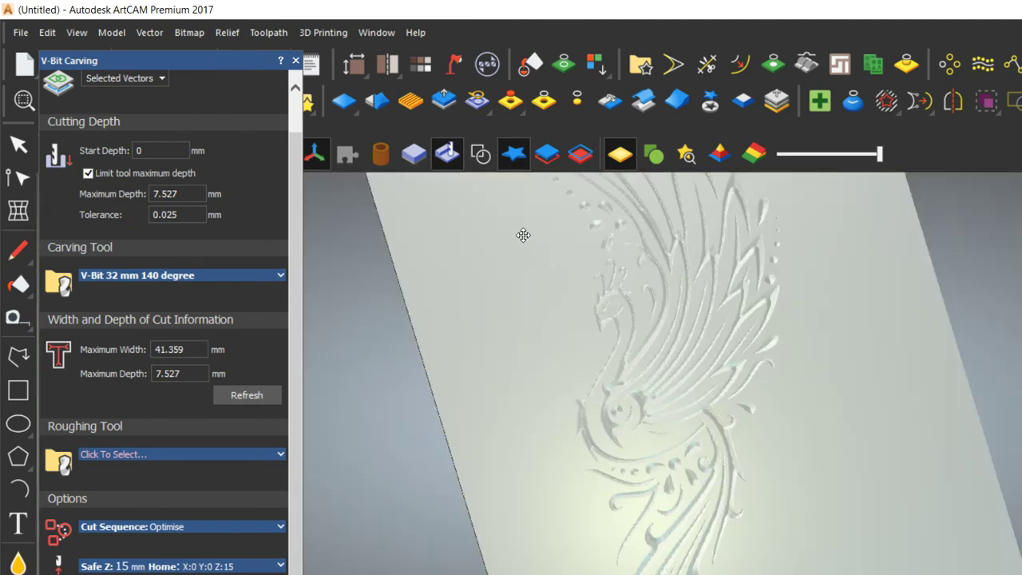
Inspect the simulated carving up close around the bird's head, neck and wing feathers
drag(523, 235, 479, 198)
drag(517, 296, 450, 245)
drag(647, 351, 483, 307)
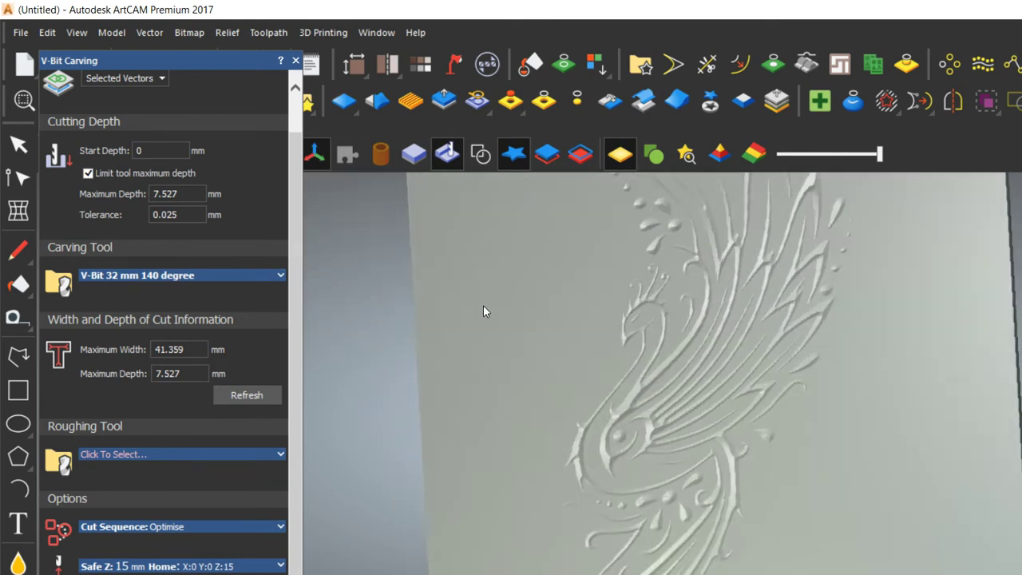
scroll(711, 399, up, 3)
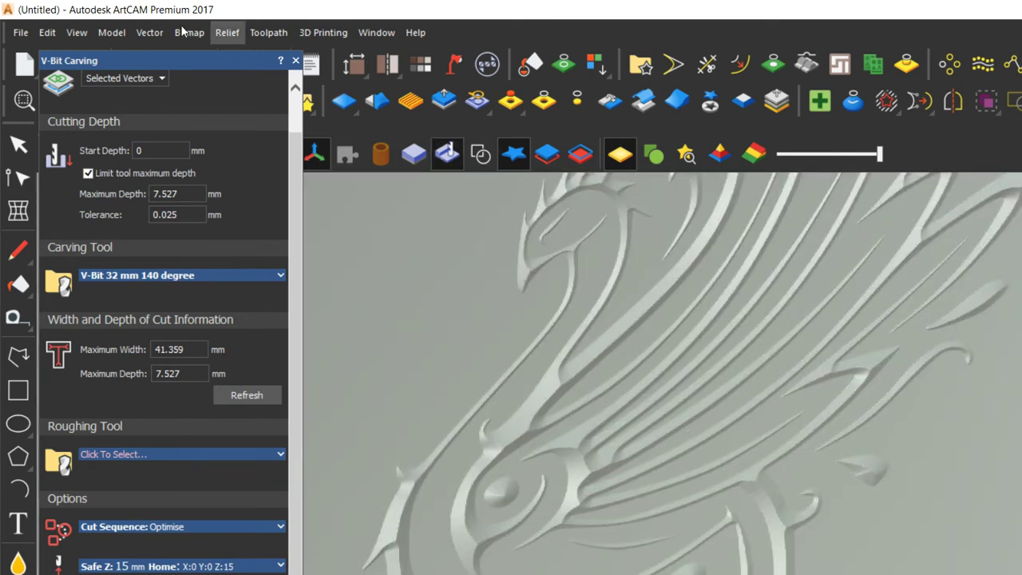
Show the Project tree beside the 3D view and enlarge its lower area to reveal the Simulation rendering settings
click(264, 32)
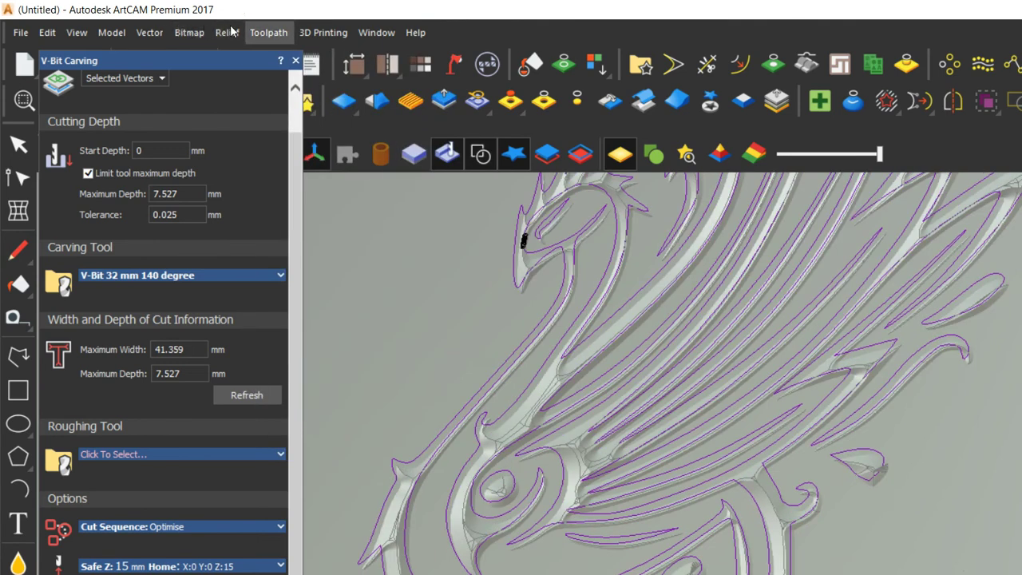
click(376, 32)
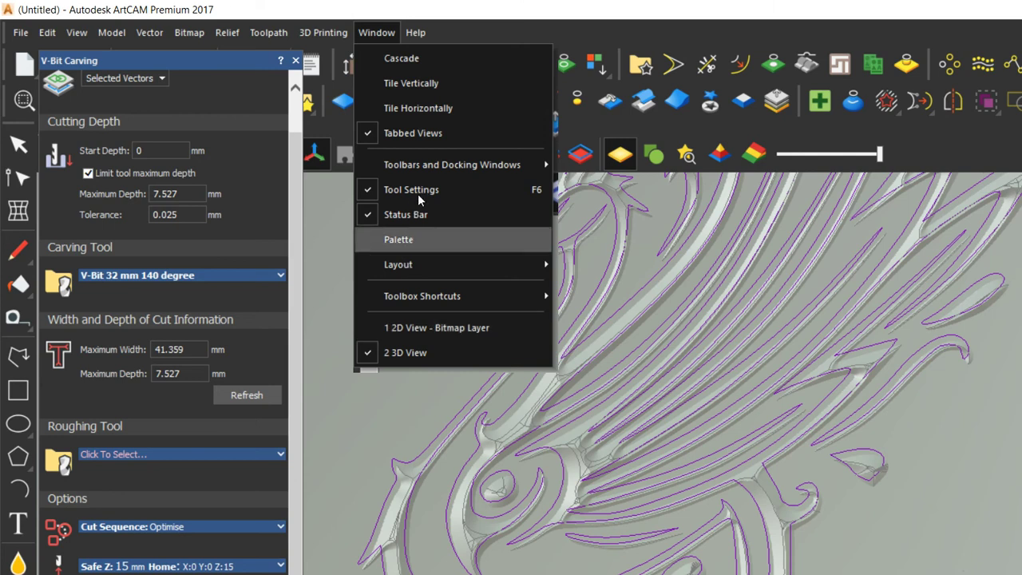
mouse_move(447, 264)
click(597, 319)
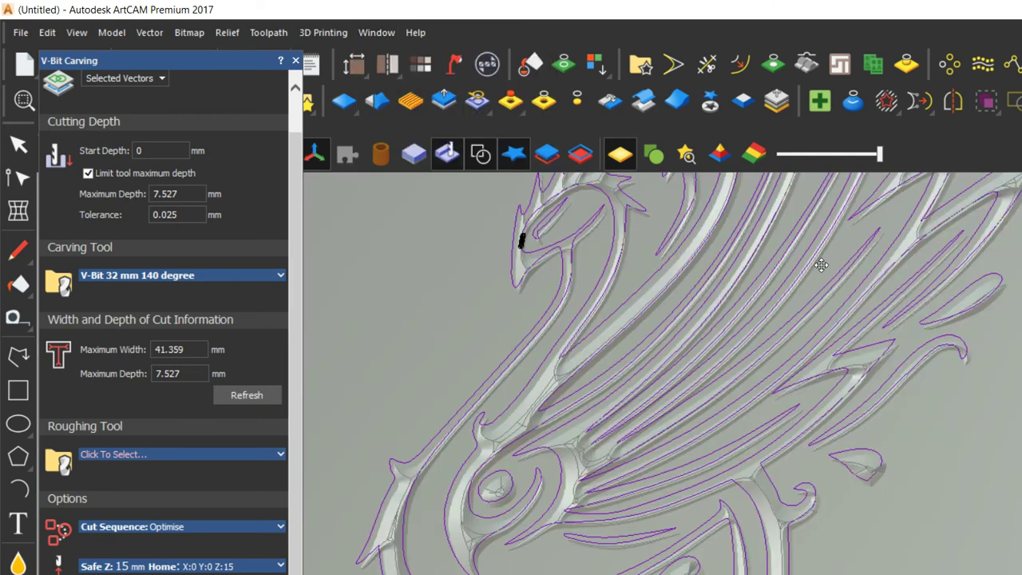
drag(1021, 229, 675, 230)
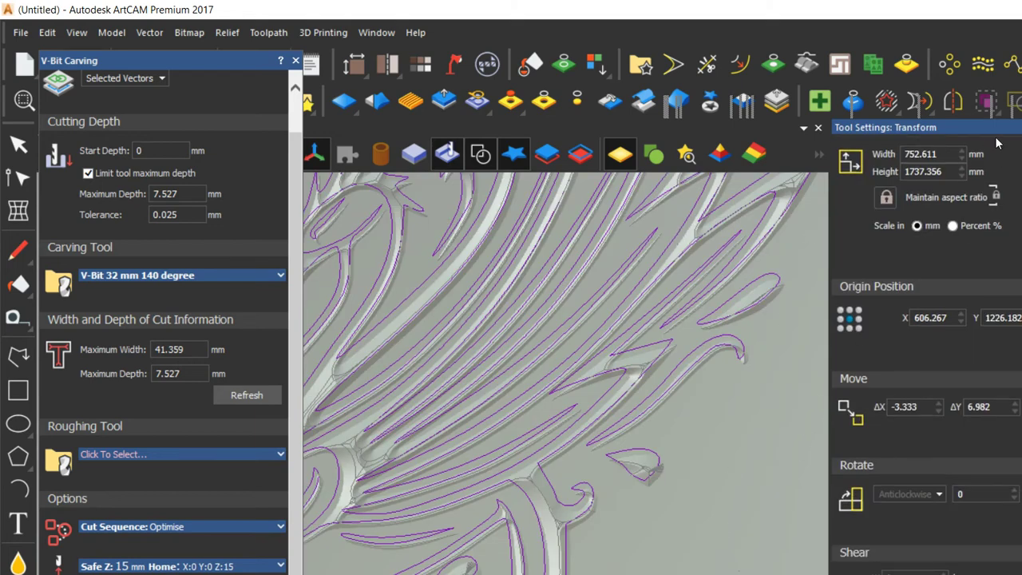
click(1018, 128)
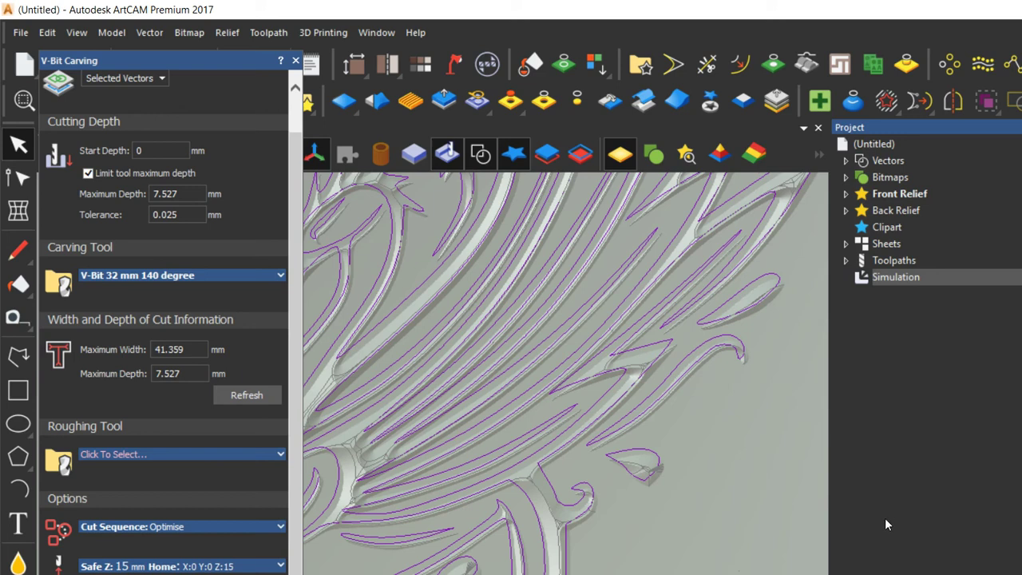
drag(884, 523, 847, 328)
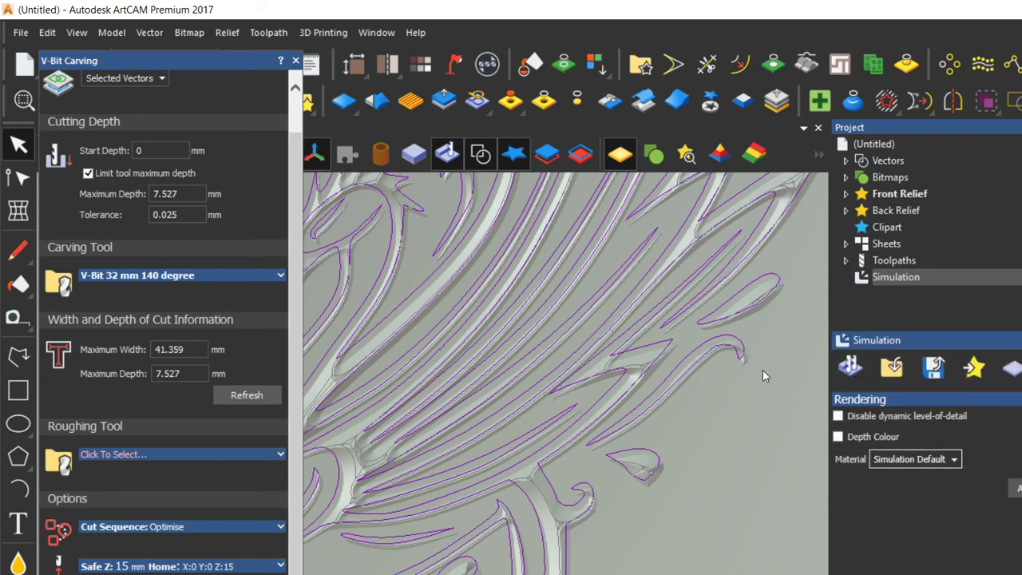
Set the simulation's rendering material to Medium Oak (H)
click(955, 458)
scroll(903, 563, down, 5)
key(Down)
key(Down)
key(Down)
key(Down)
key(Down)
key(Down)
key(Down)
key(Down)
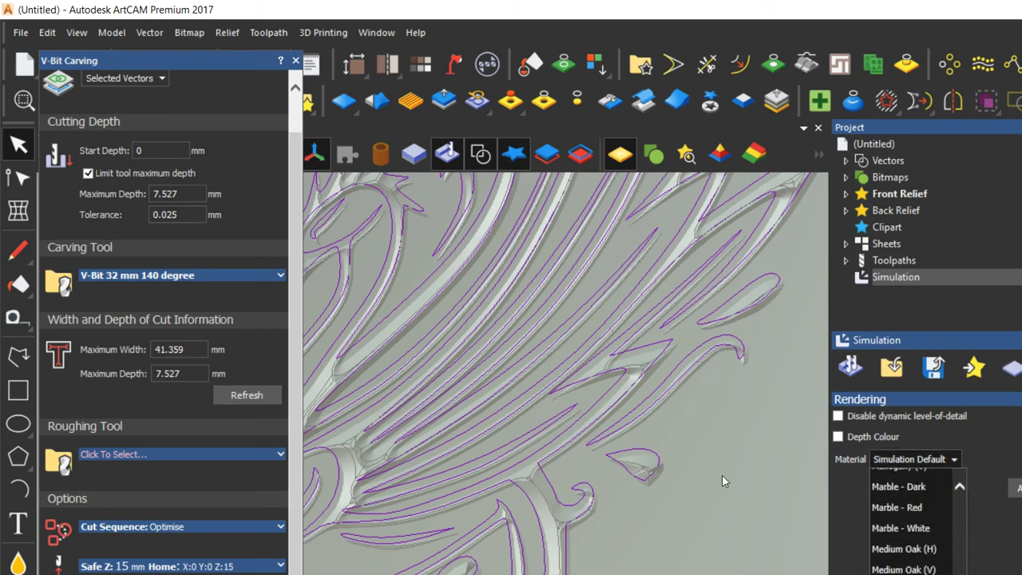
key(Up)
key(Up)
key(Up)
key(Up)
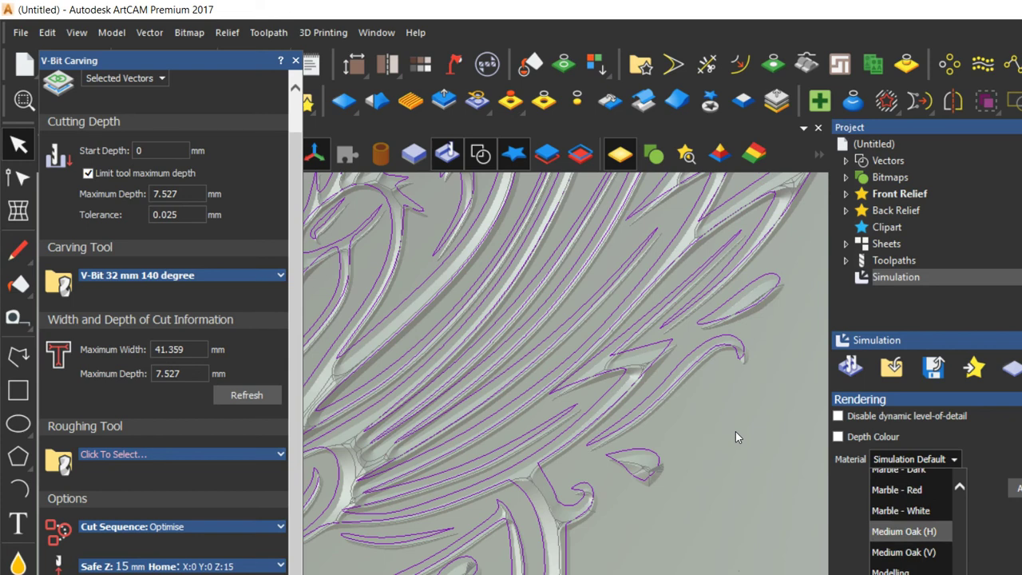
key(Return)
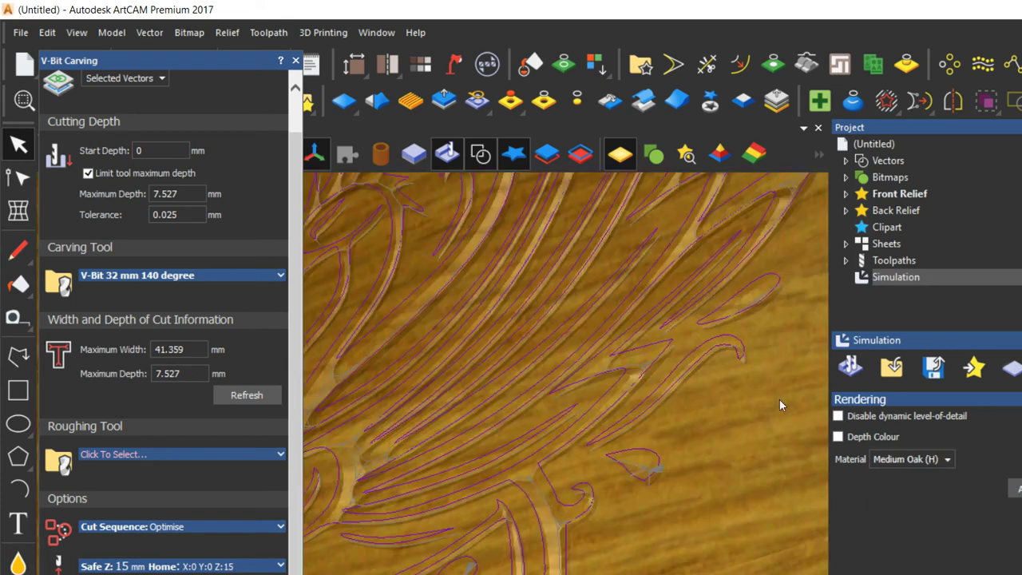
Examine the oak-rendered bird carving as a whole and closer on the body and wing
scroll(663, 402, down, 5)
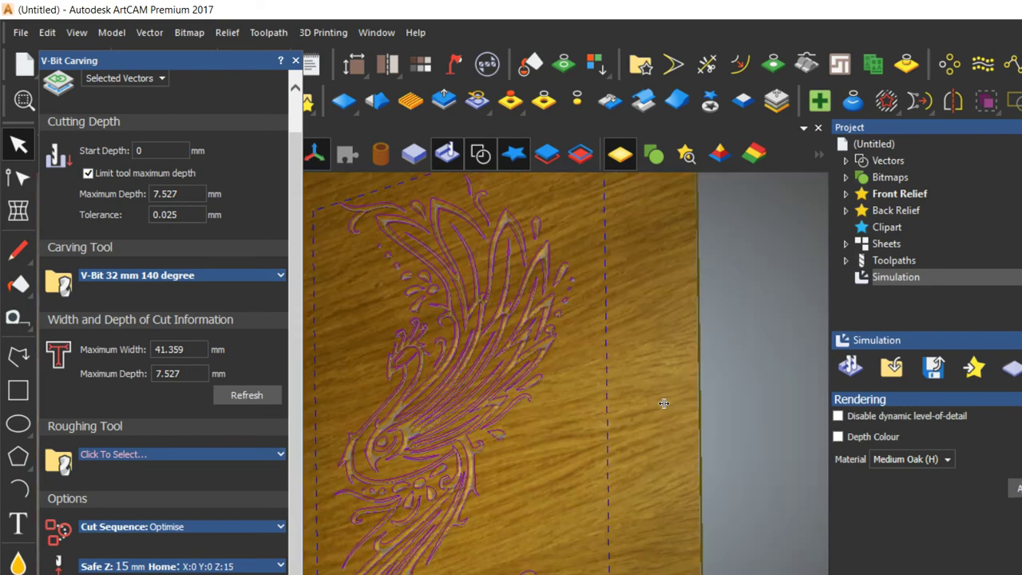
drag(663, 403, 680, 404)
scroll(431, 387, up, 3)
drag(375, 364, 409, 351)
scroll(486, 309, down, 5)
drag(486, 313, 363, 338)
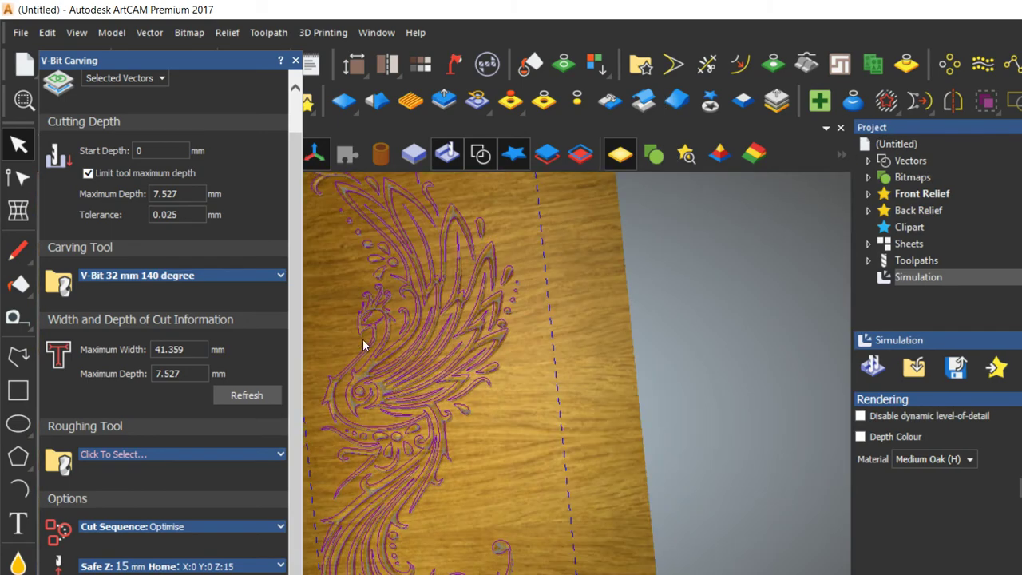
scroll(362, 338, up, 3)
Move the V-Bit Carving settings aside and start saving the V-Bit 32 mm 140 degree toolpath
drag(174, 58, 69, 217)
click(268, 32)
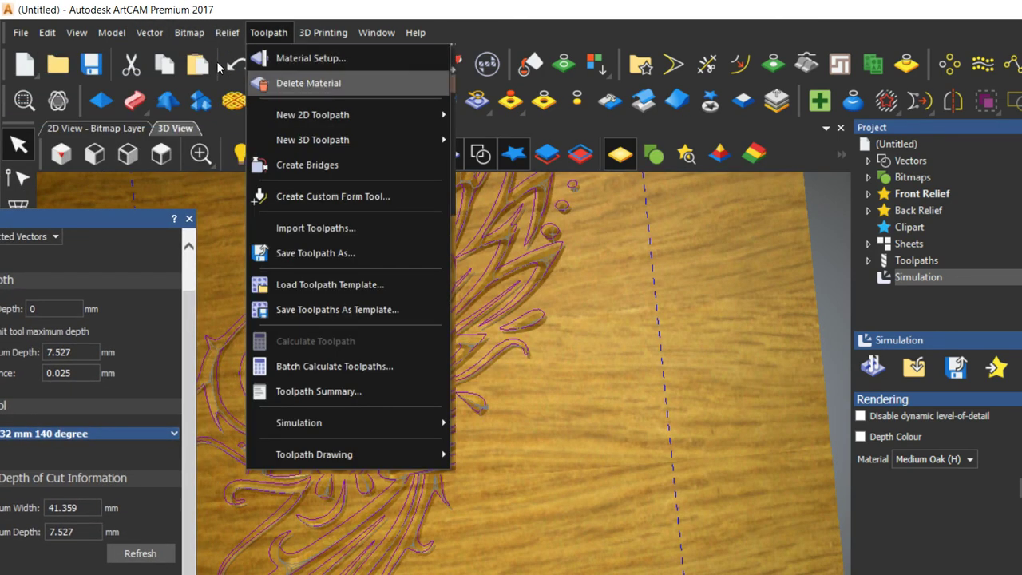
mouse_move(359, 424)
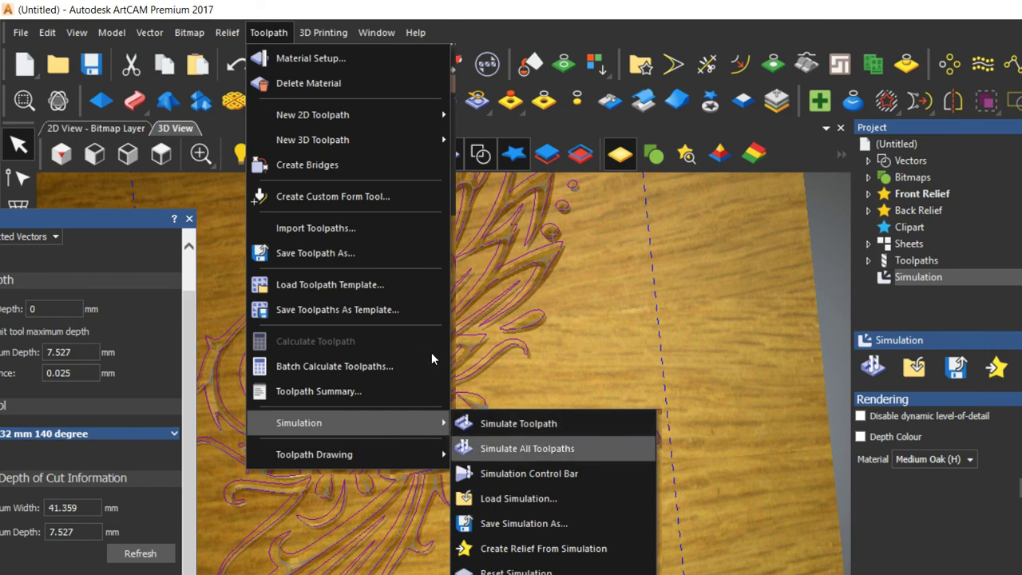
click(544, 471)
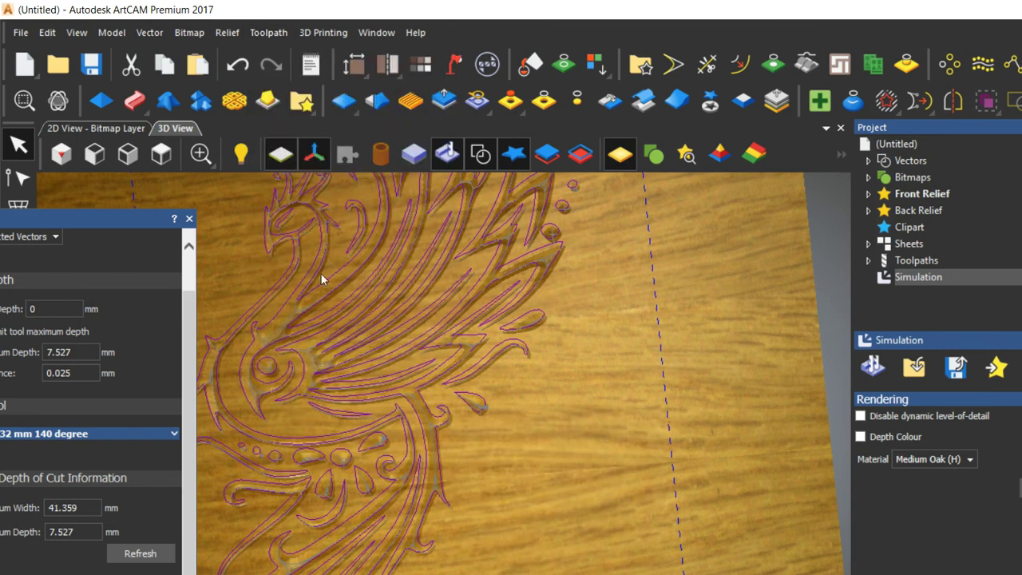
click(272, 32)
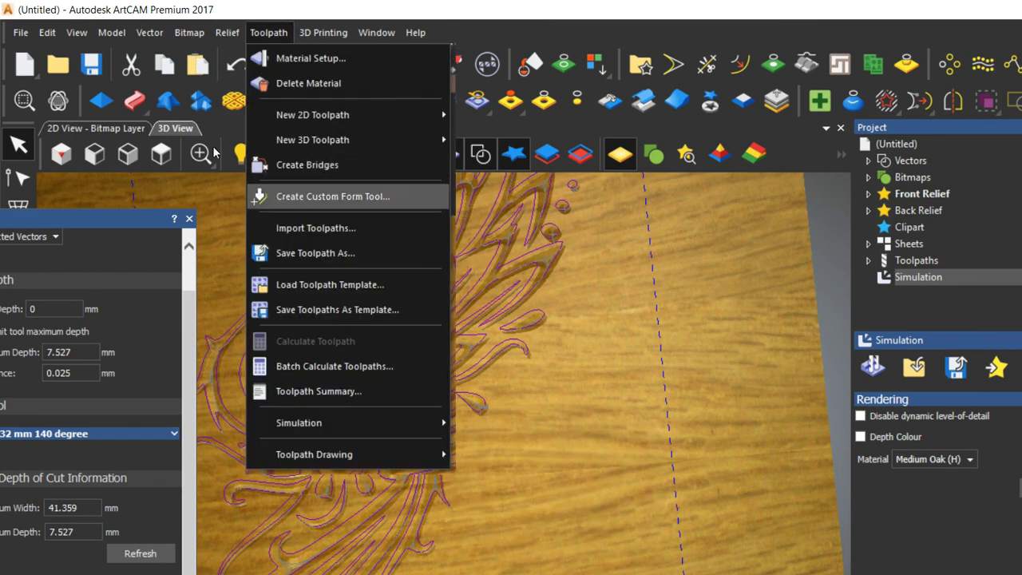
key(Return)
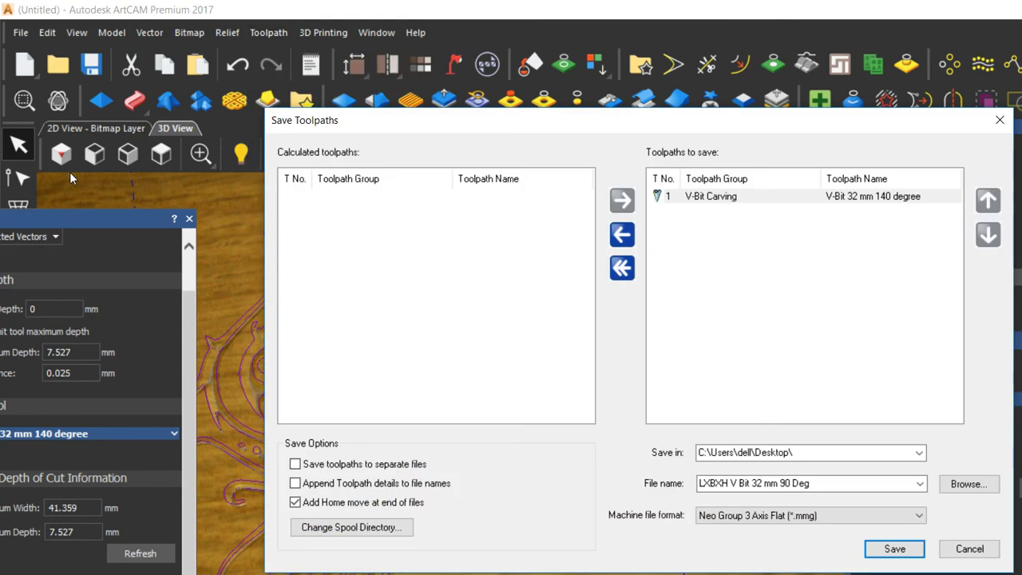
Save the toolpath as LXBXH V Bit 32 mm 140Deg, using separate files with toolpath details appended to the file names
click(295, 463)
click(295, 483)
click(816, 485)
click(839, 484)
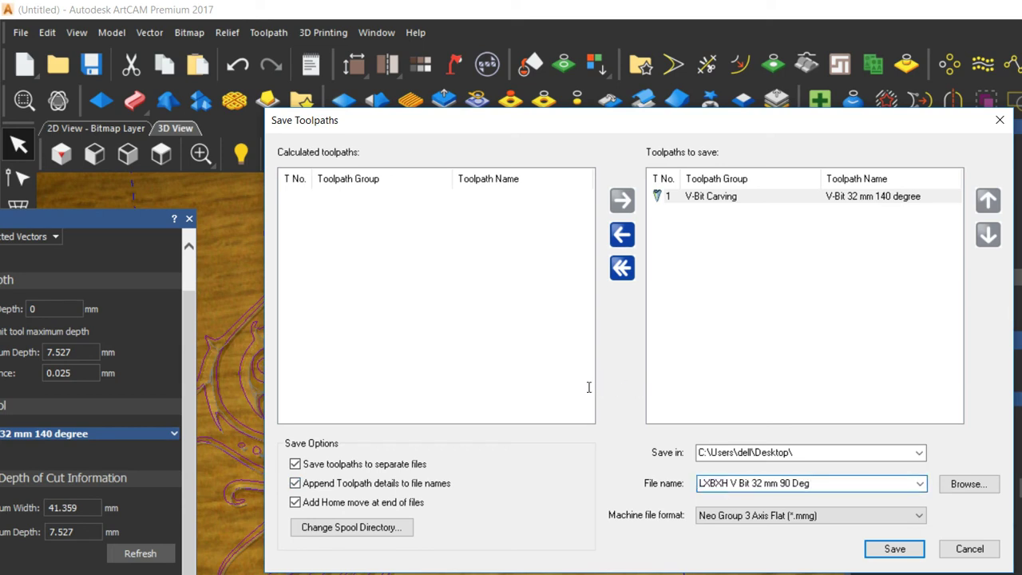
drag(731, 485, 722, 484)
drag(792, 484, 781, 483)
text(140)
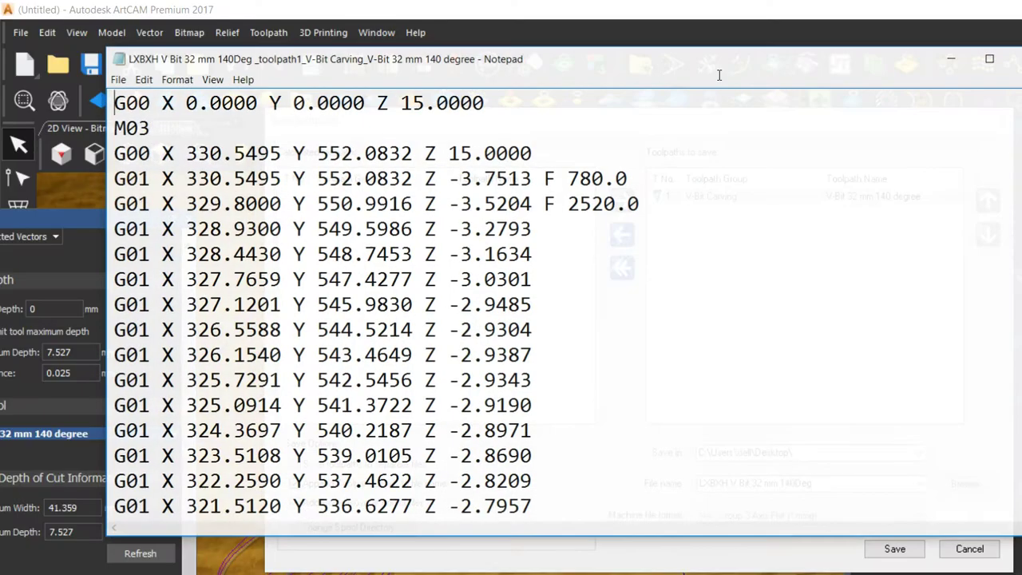
Review the saved toolpath's G-code in Notepad, then minimize the file
scroll(482, 234, down, 10)
scroll(483, 234, up, 2)
click(951, 58)
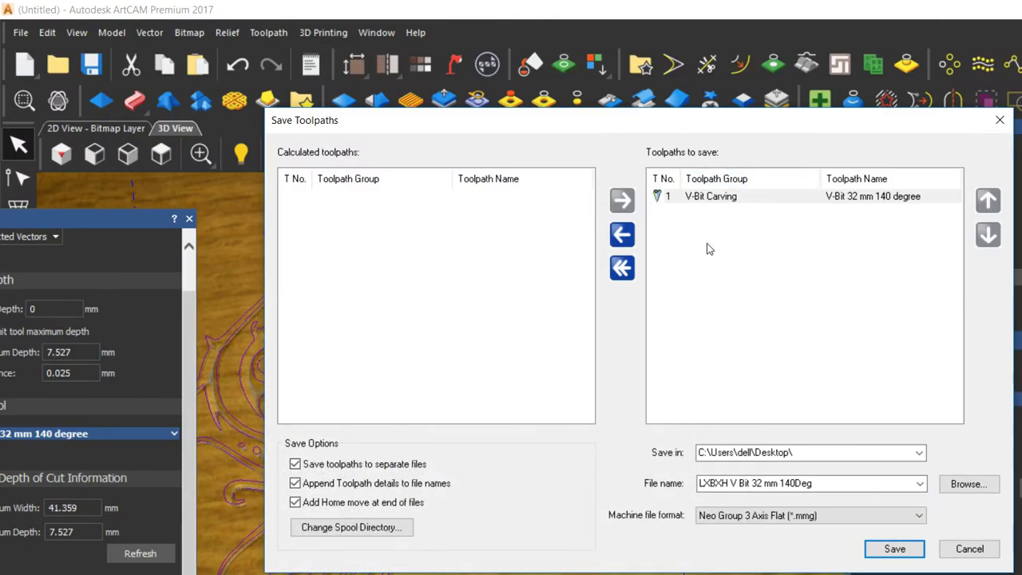
View the photo IMG-20170813-WA0011.jpg of the real carved bird panel, then return to ArtCAM
mouse_move(293, 564)
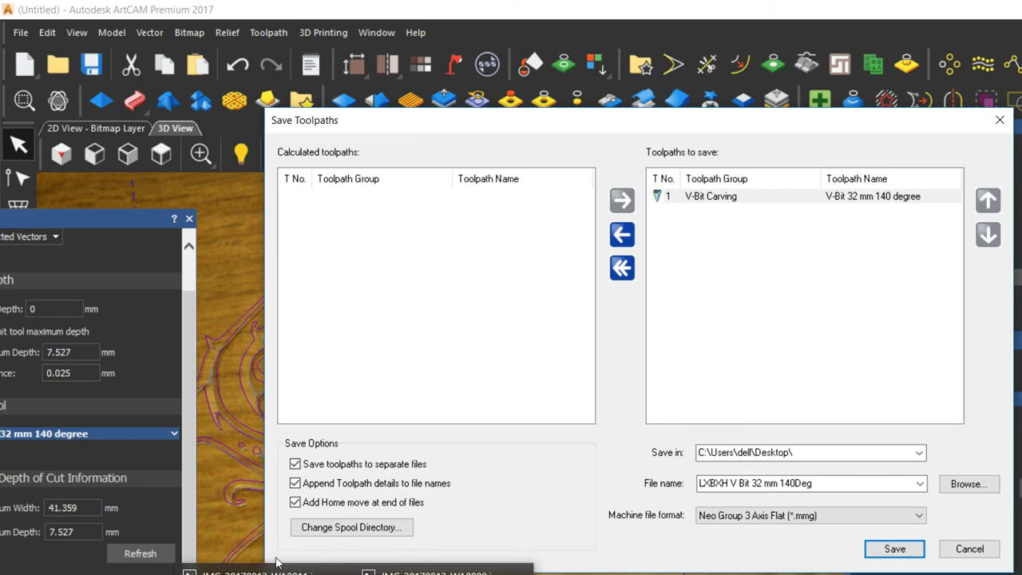
click(222, 522)
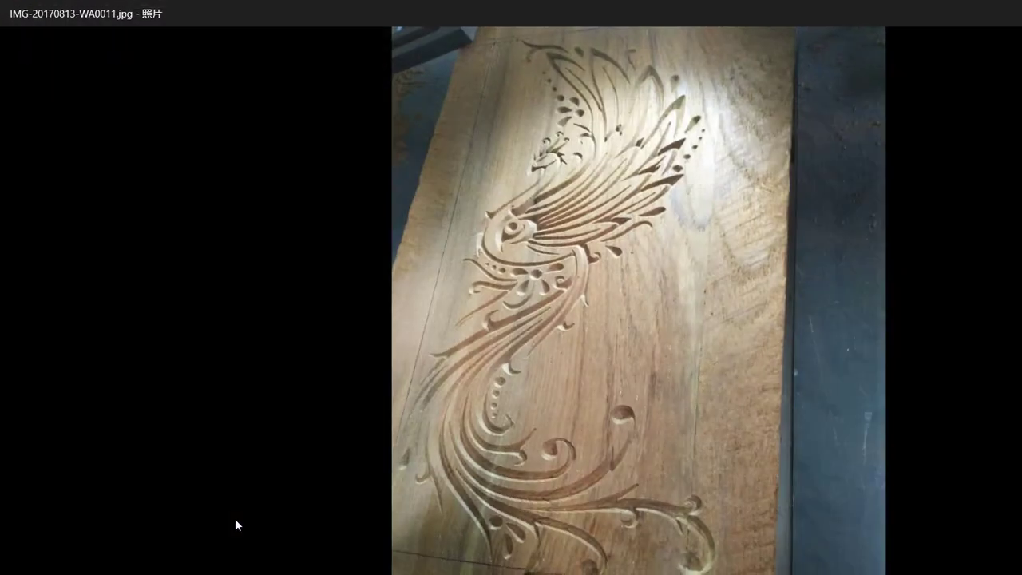
scroll(479, 172, up, 1)
scroll(542, 294, down, 1)
scroll(491, 264, up, 1)
scroll(488, 265, down, 1)
click(315, 568)
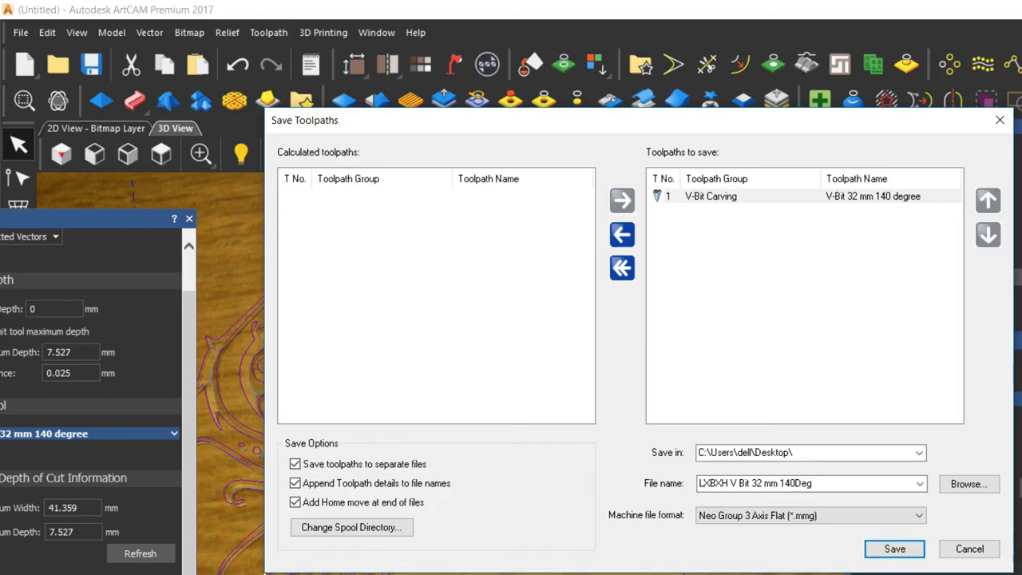
Switch to the Notepad notes and highlight the two perfect V carving conditions in point 5
click(207, 512)
click(273, 362)
key(Up)
key(End)
drag(310, 348, 51, 319)
scroll(318, 295, right, 1)
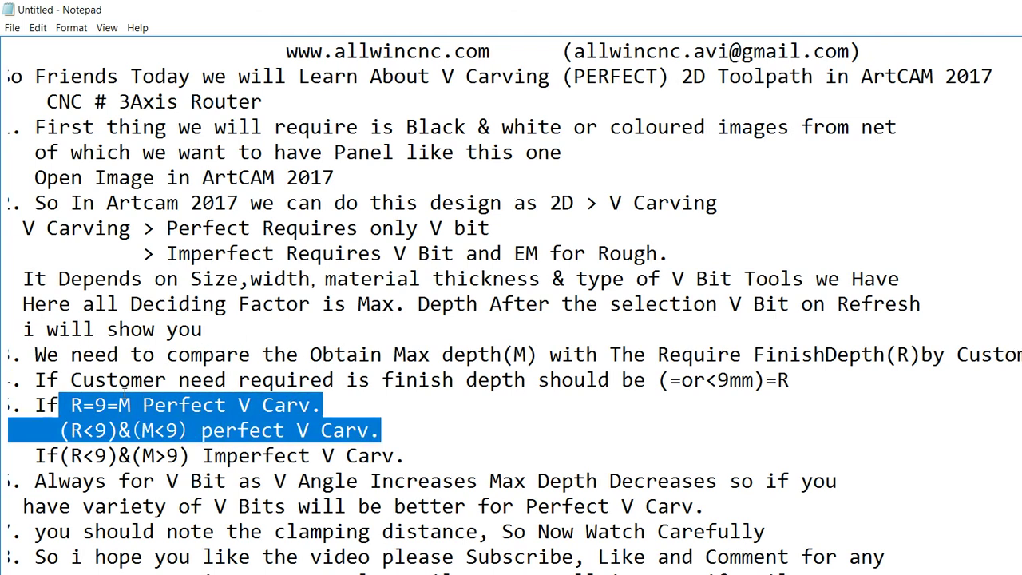
scroll(71, 401, left, 1)
click(119, 414)
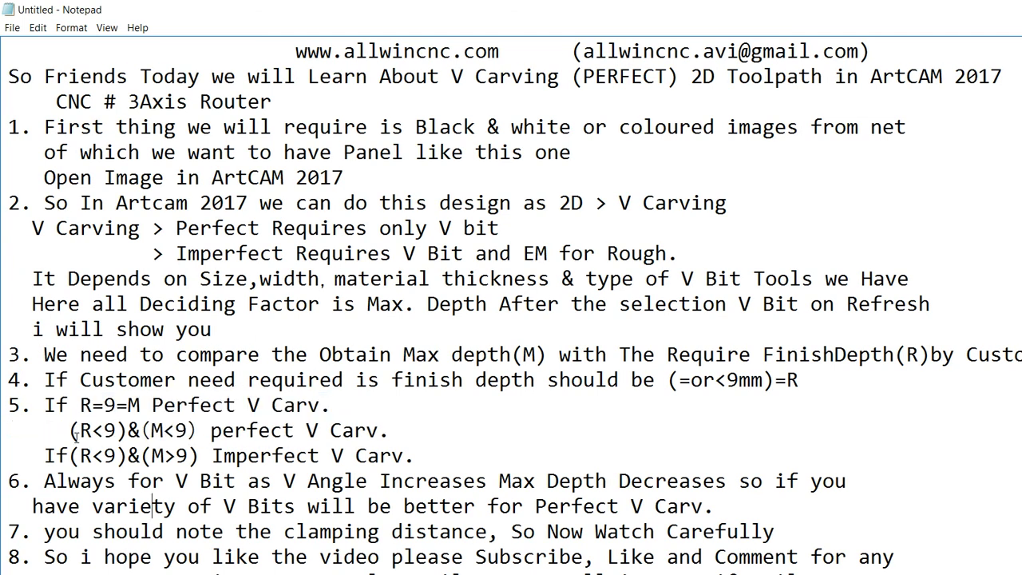
Review point 6 of the notes on V angle and maximum depth, highlighting its closing words on perfect V carving
drag(37, 389, 43, 390)
drag(219, 403, 228, 402)
drag(372, 419, 381, 418)
drag(595, 401, 447, 401)
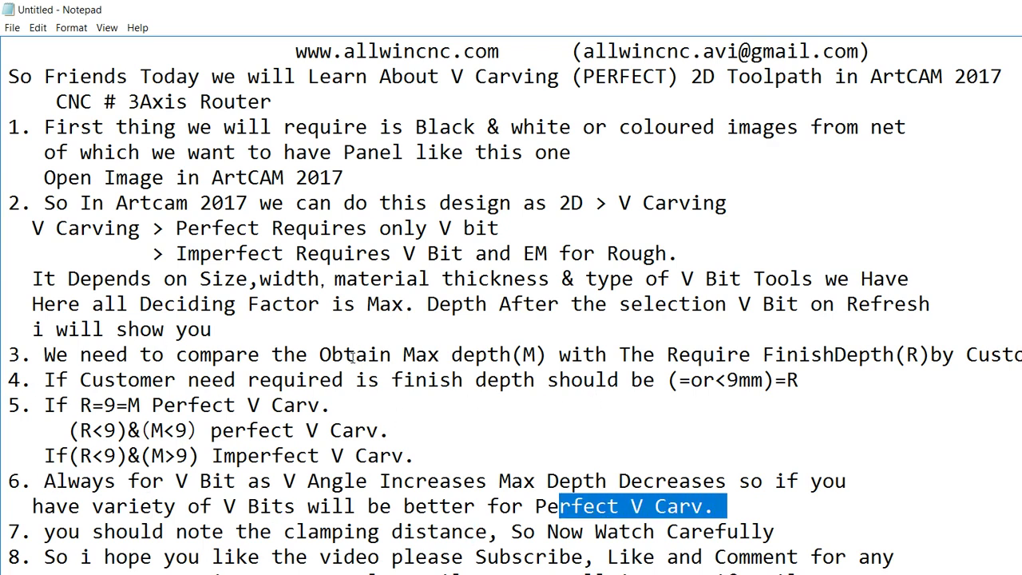
Highlight the imperfect V carving condition, If(R<9)&(M>9), in point 5 of the notes
key(Up)
key(Up)
key(End)
key(shift+Left)
key(shift+Left)
key(shift+Left)
key(shift+Left)
key(shift+Left)
key(shift+Left)
key(shift+Left)
key(shift+Left)
key(shift+Left)
key(shift+Left)
key(shift+Left)
key(shift+Left)
key(shift+Left)
key(shift+Left)
key(shift+Left)
key(shift+Left)
key(shift+Left)
key(shift+Left)
key(shift+Left)
key(shift+Left)
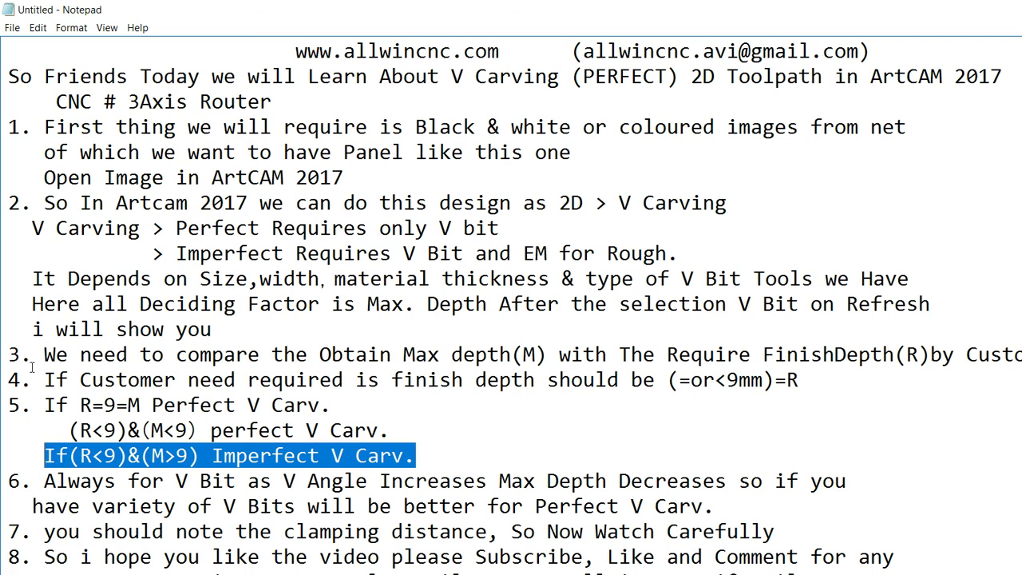
click(331, 491)
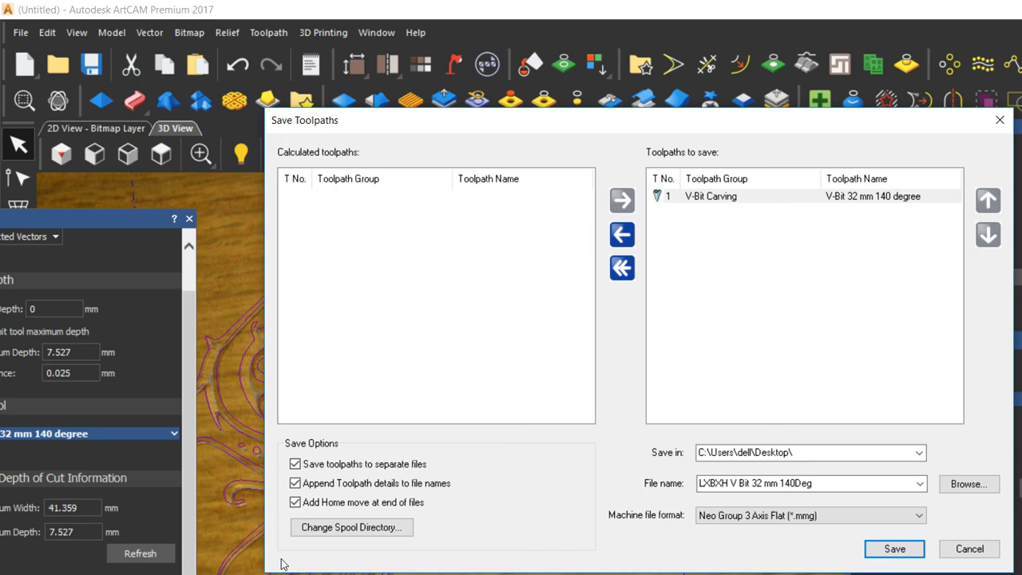
Return to the Notepad notes and review point 7 about noting the clamping distance
click(314, 574)
click(204, 573)
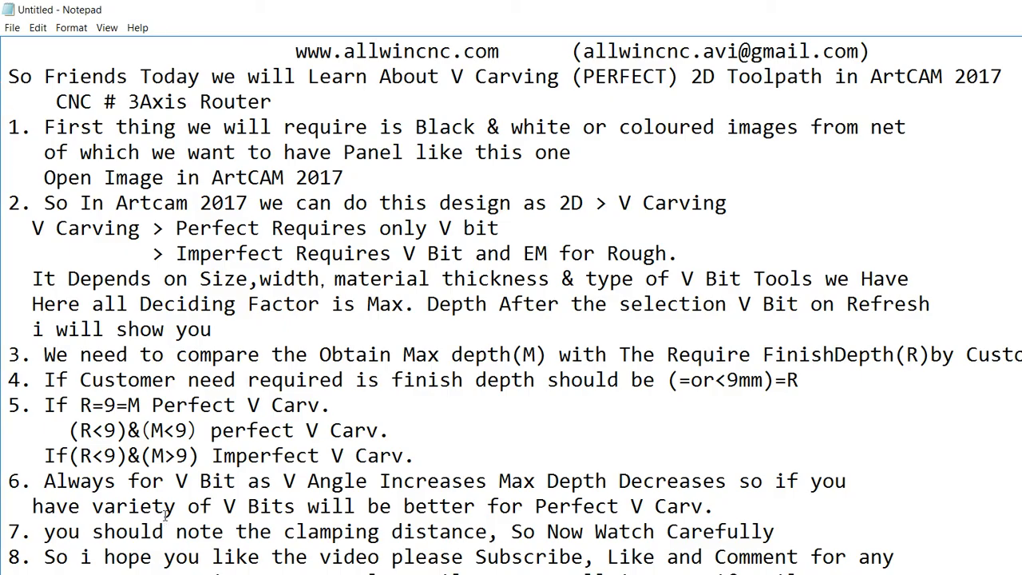
mouse_move(41, 425)
mouse_down()
mouse_move(420, 452)
mouse_move(436, 439)
mouse_move(425, 423)
mouse_move(613, 425)
mouse_up()
key(shift+Right)
key(End)
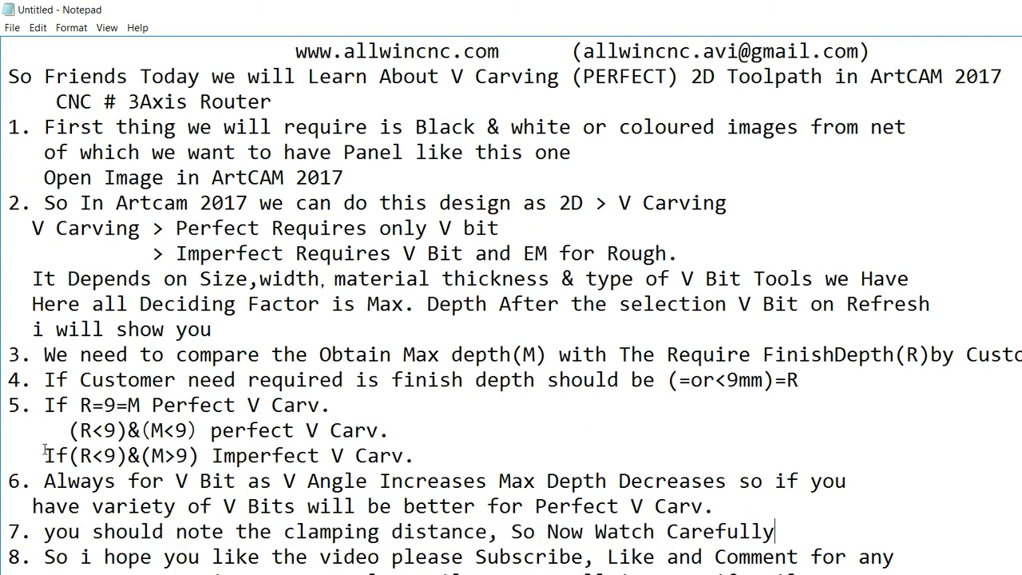